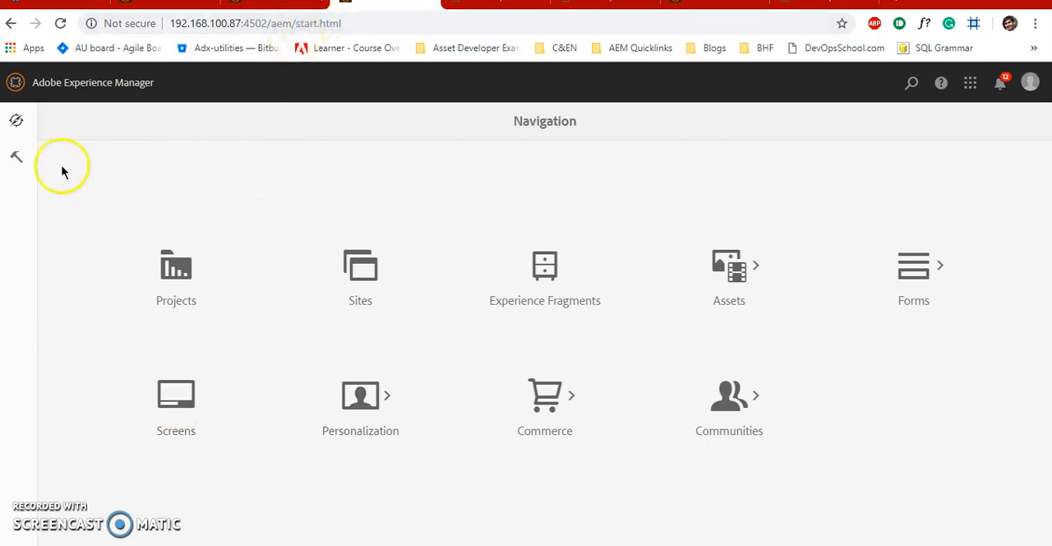
- Open the Selective Replication tool from the ADX AEM Tools collection
left_click(17, 157)
scroll(122, 364, "down", 2)
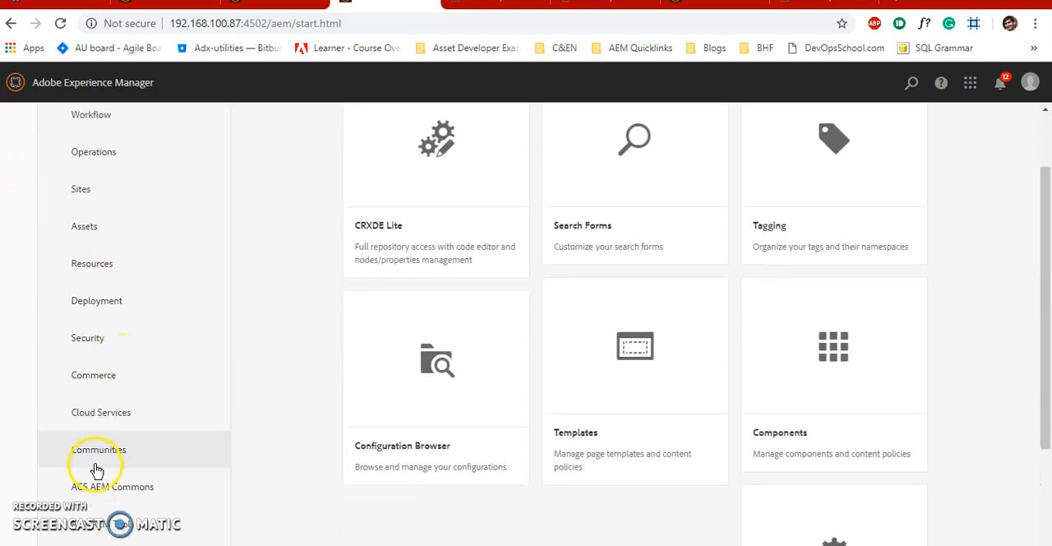
scroll(95, 513, "down", 4)
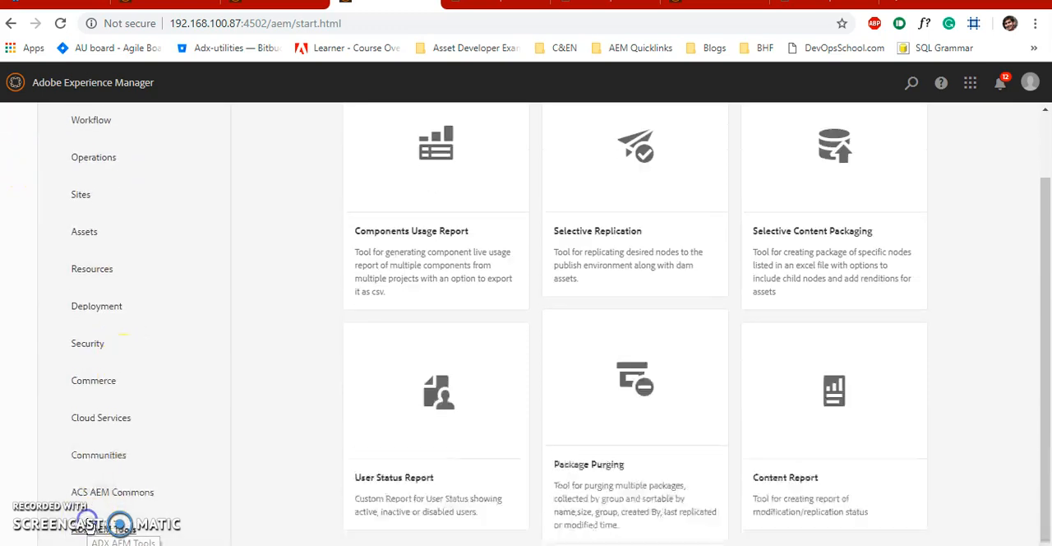
left_click(648, 176)
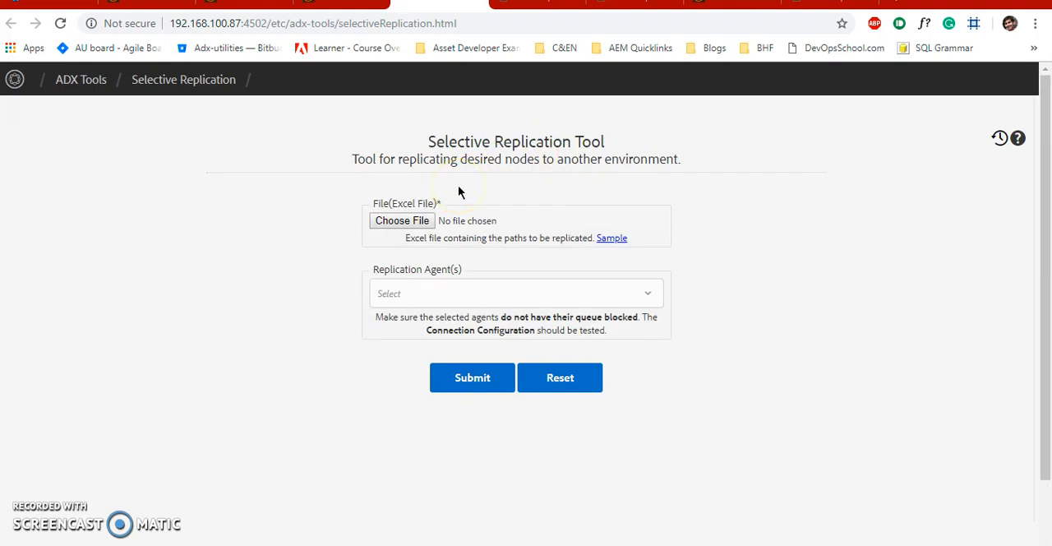
- Download the sample Excel file for the paths to replicate and open it in Excel
left_click(608, 241)
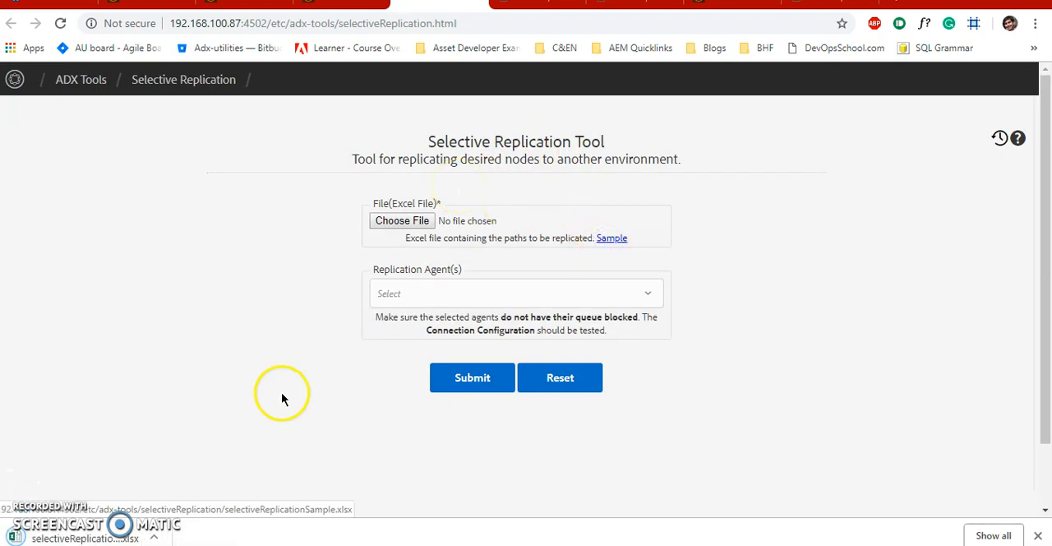
left_click(64, 539)
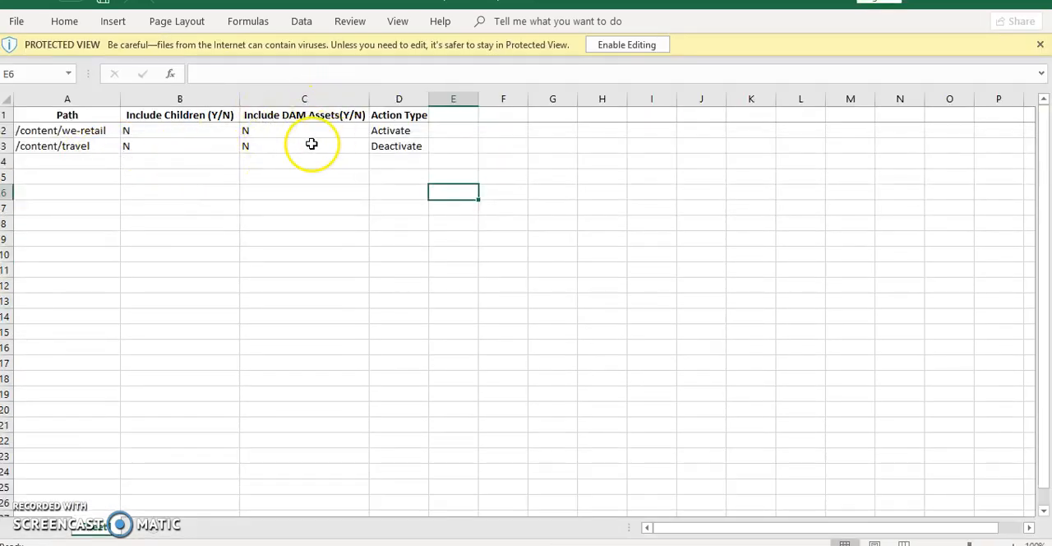
- Review the Path column and the available Action Type options in the sample workbook, and close the open workbooks
left_click(73, 115)
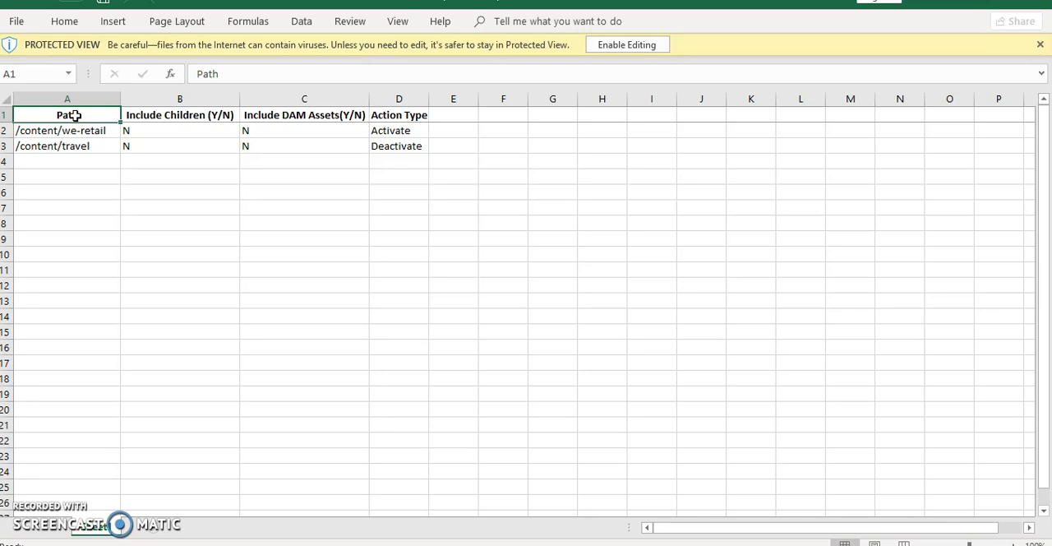
left_click(395, 131)
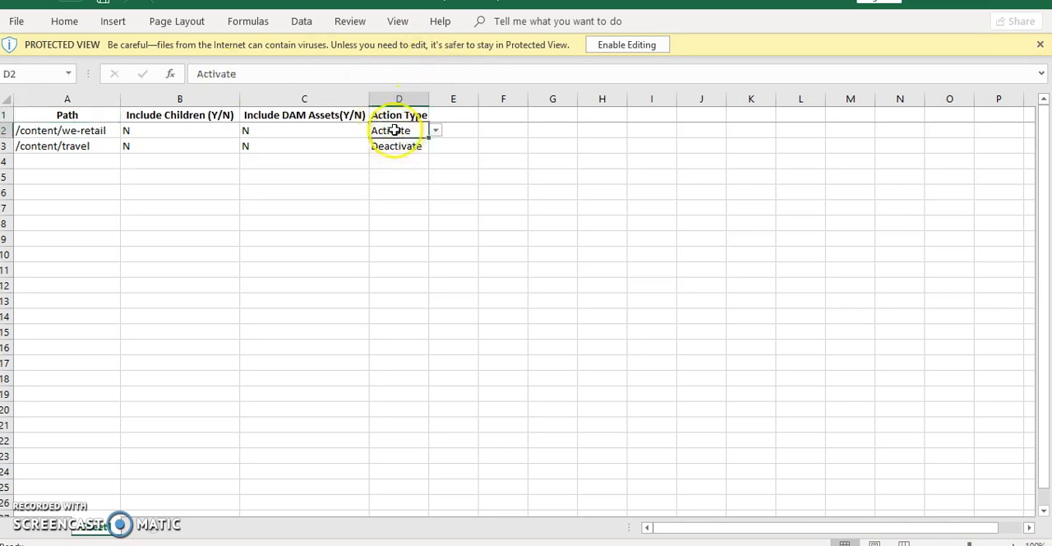
left_click(435, 130)
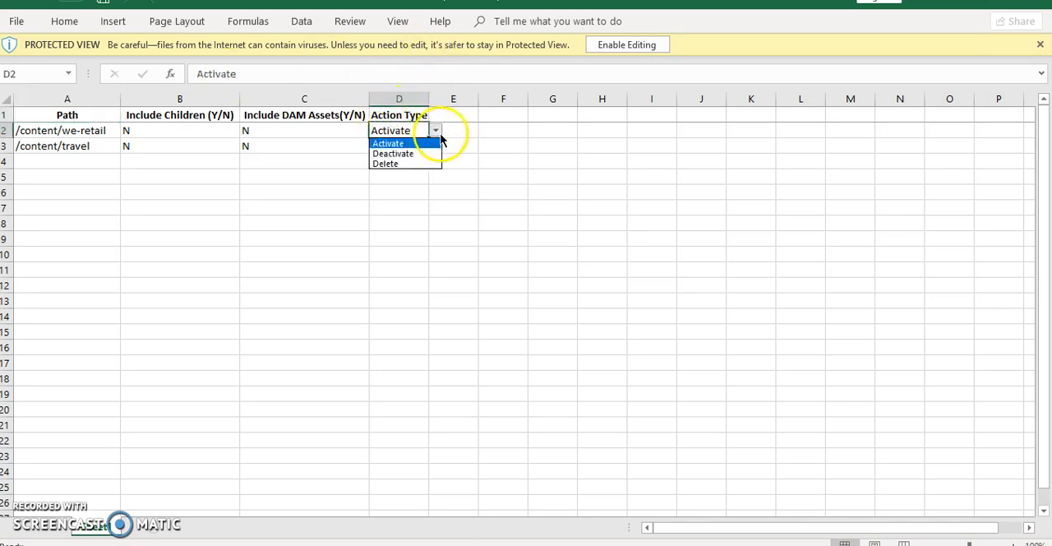
left_click(400, 145)
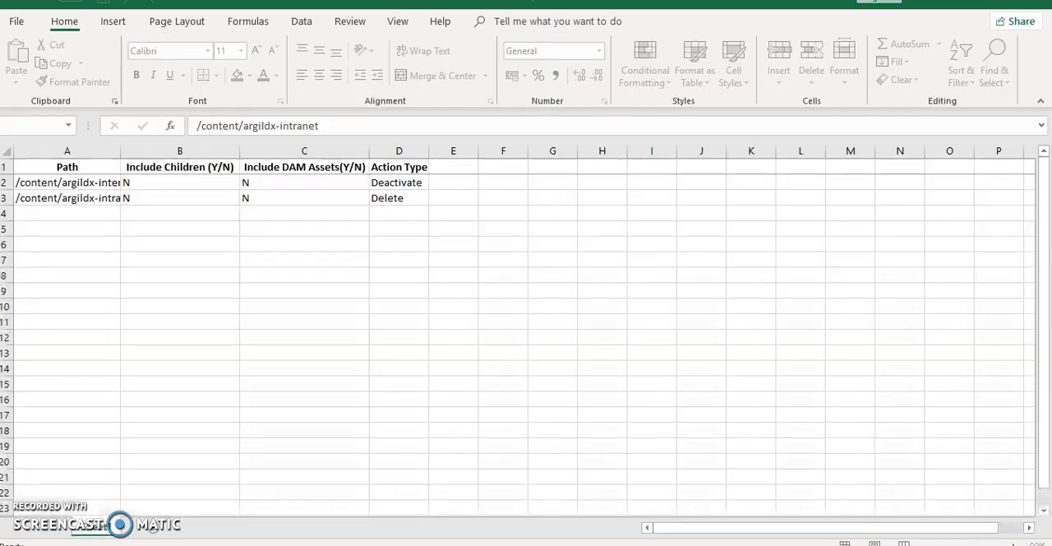
left_click(912, 13)
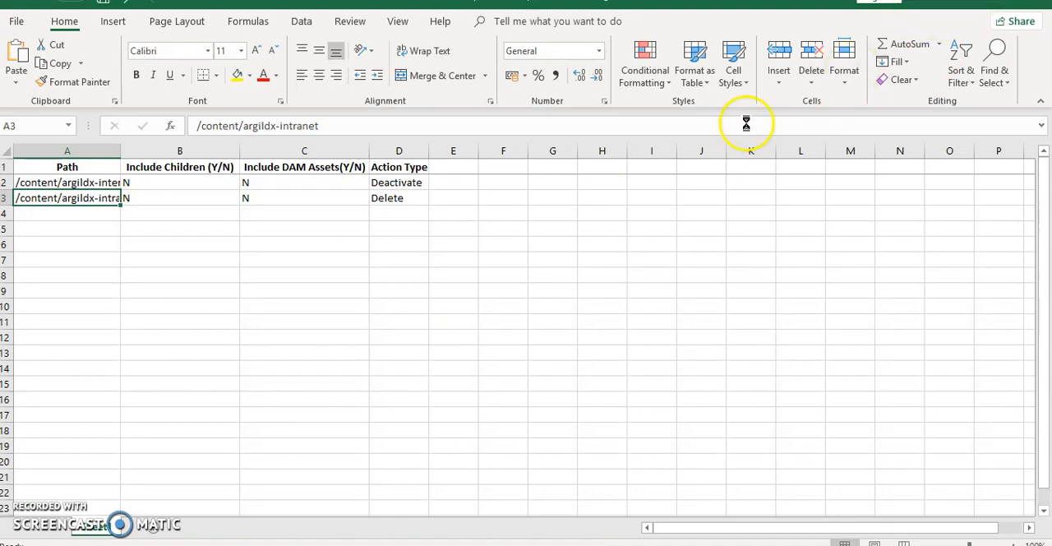
left_click(1033, 2)
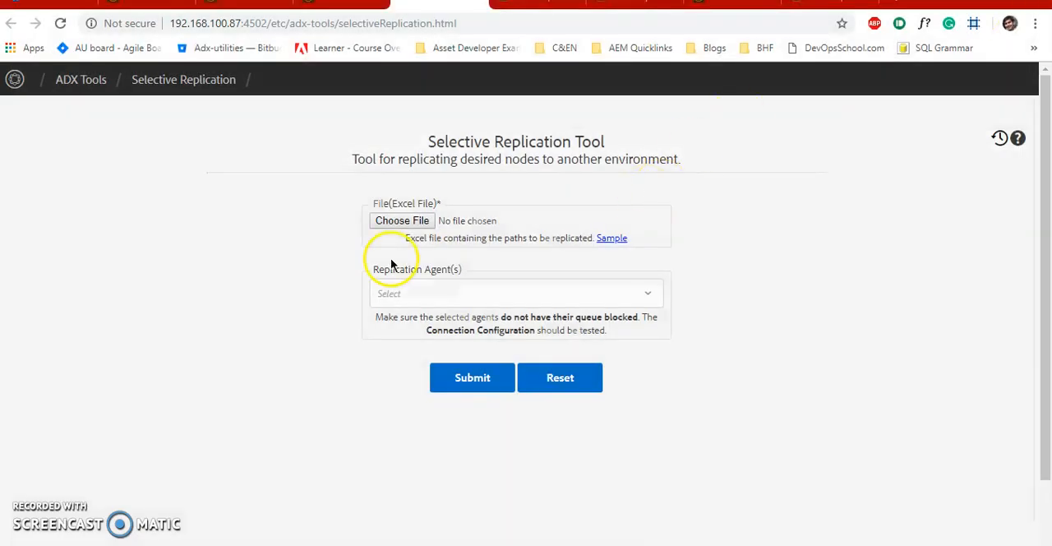
- Choose selectiveReplicationSample (2).xlsx from Downloads as the Excel file and open the list of replication agents
left_click(379, 222)
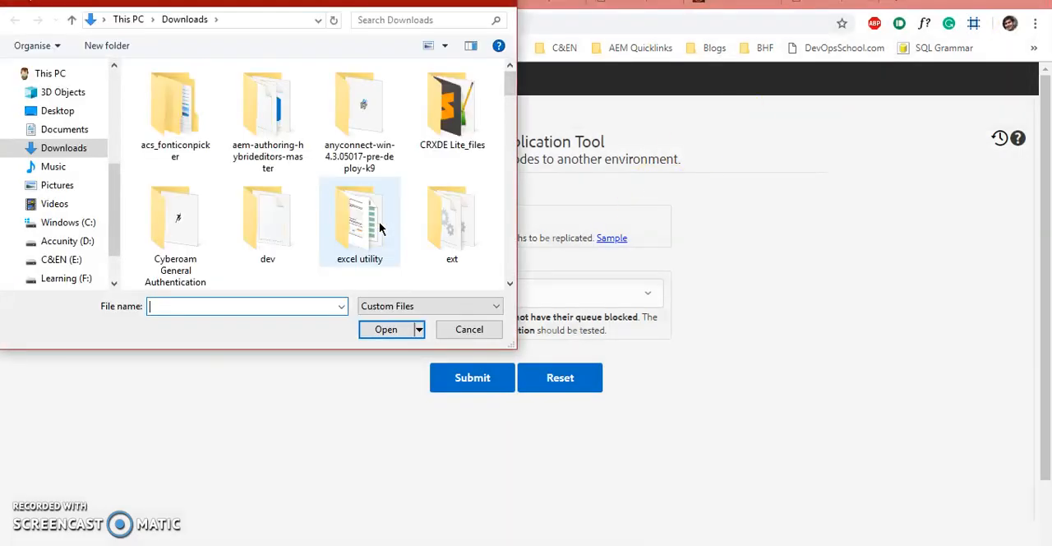
type("sele")
key("Down")
key("Return")
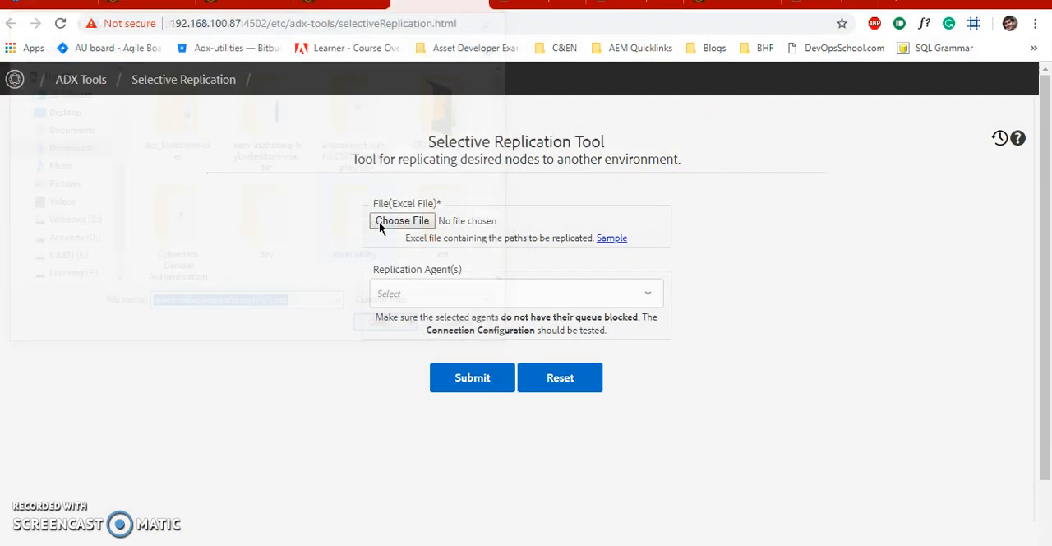
left_click(436, 297)
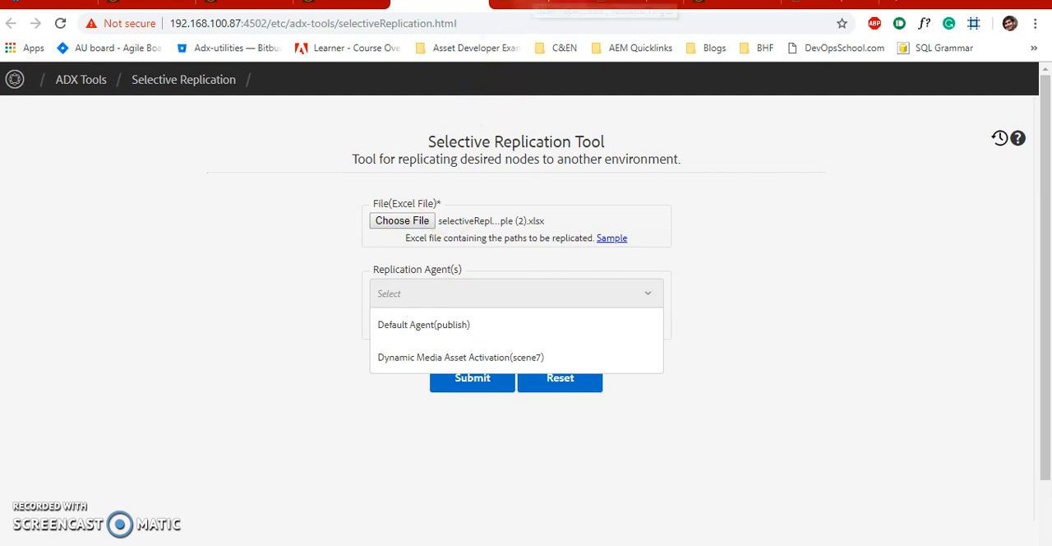
- Go to the /etc/replication page from the open agent page and open Agents on author
left_click(526, 4)
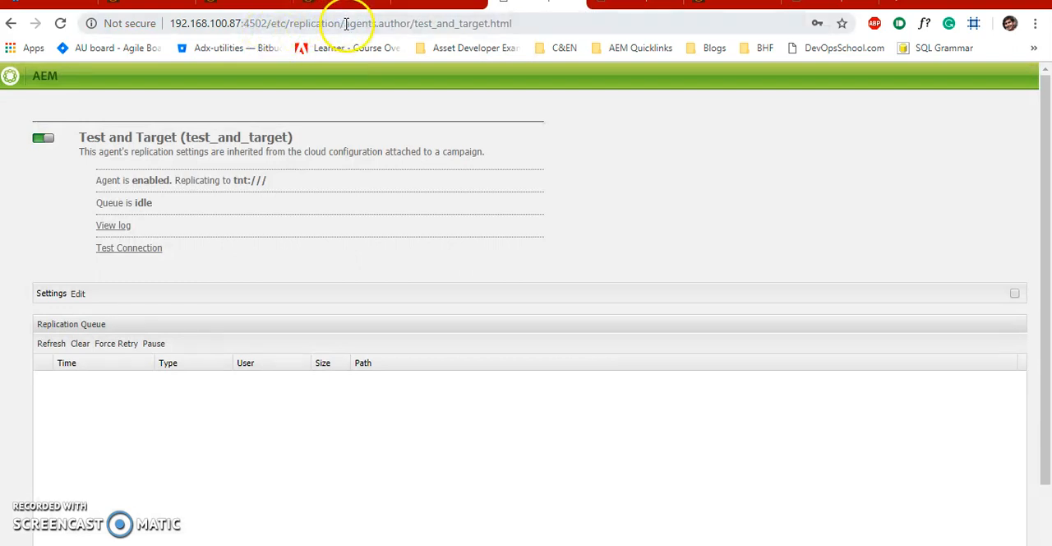
left_click_drag(344, 23, 511, 23)
key("BackSpace")
key("Return")
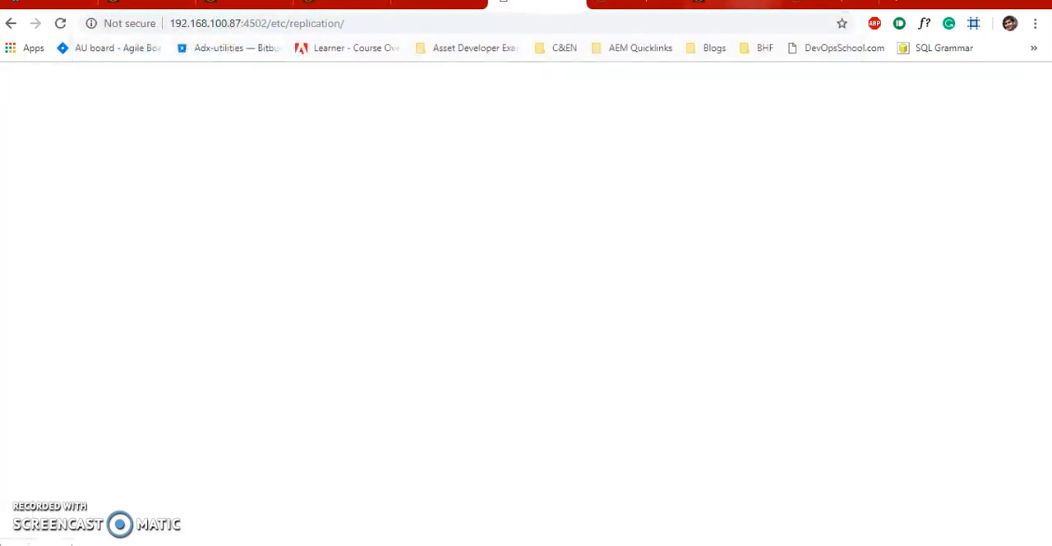
left_click(368, 30)
left_click(368, 30)
key("BackSpace")
key("Return")
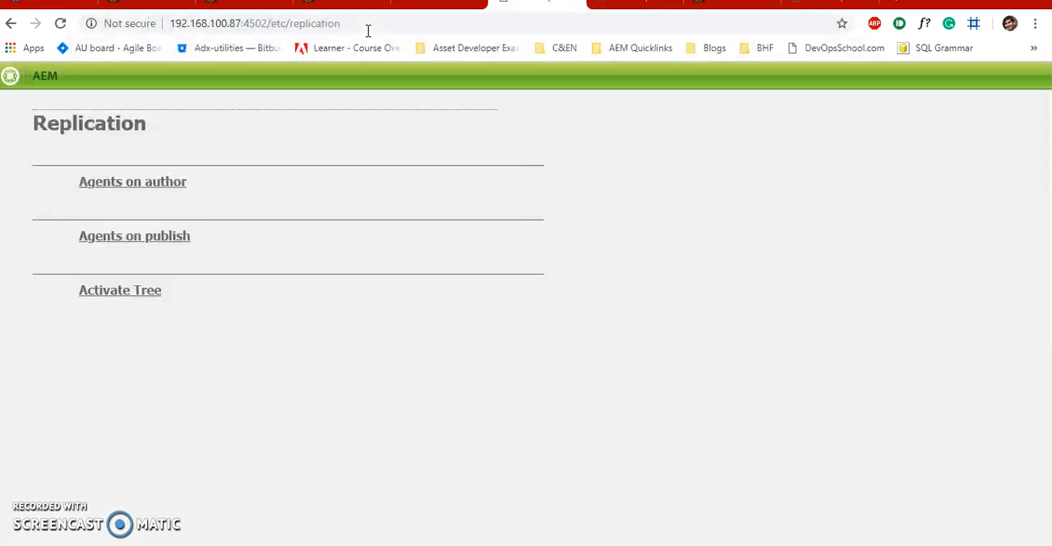
left_click(102, 182)
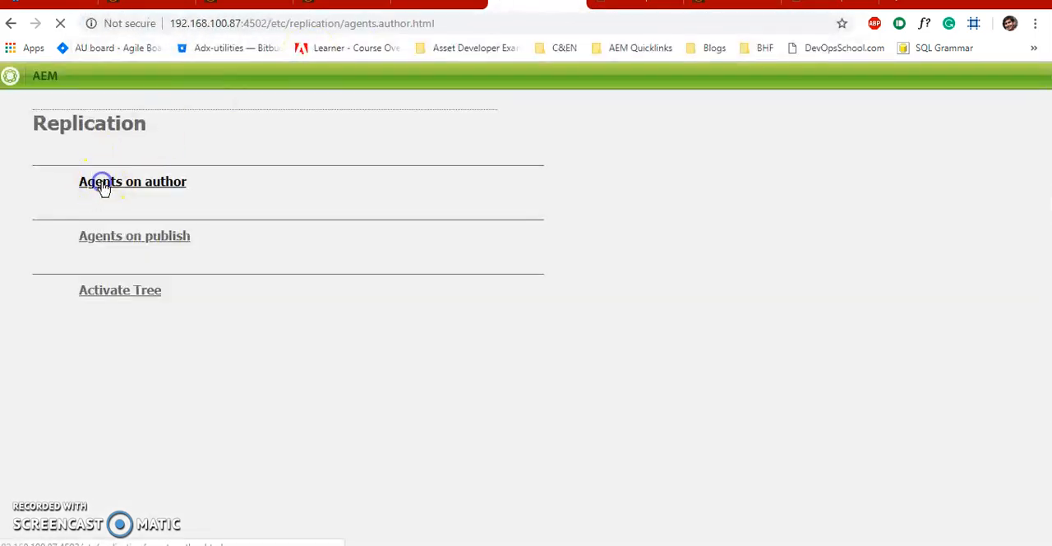
- Look through the author agents for their enabled state and open the Test and Target agent
scroll(276, 197, "down", 1)
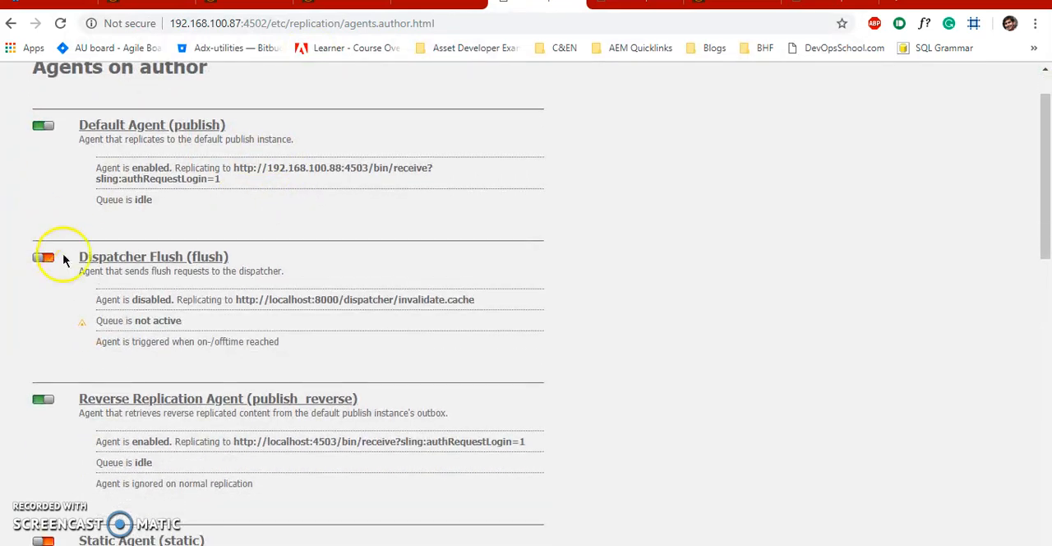
scroll(48, 380, "down", 1)
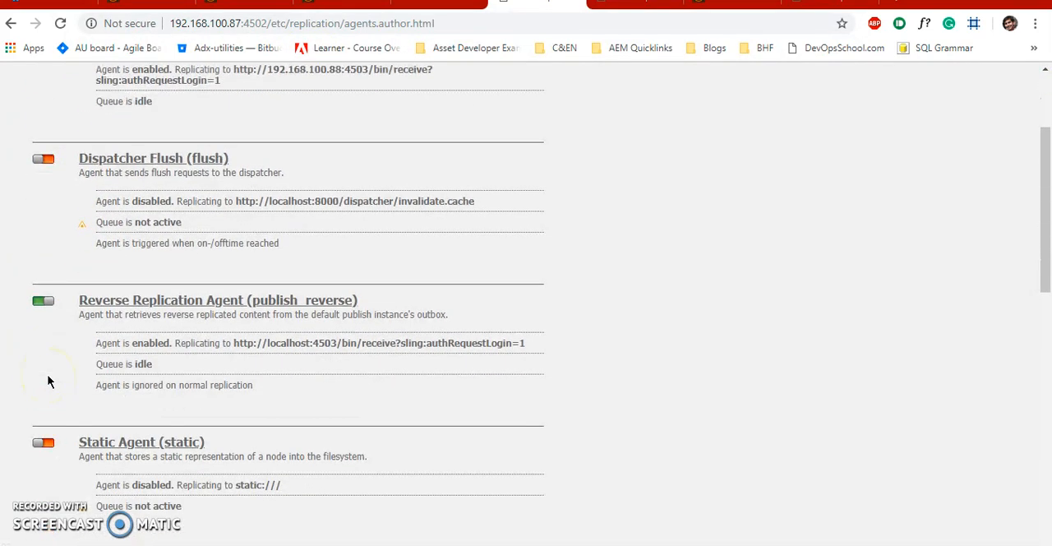
scroll(48, 381, "down", 2)
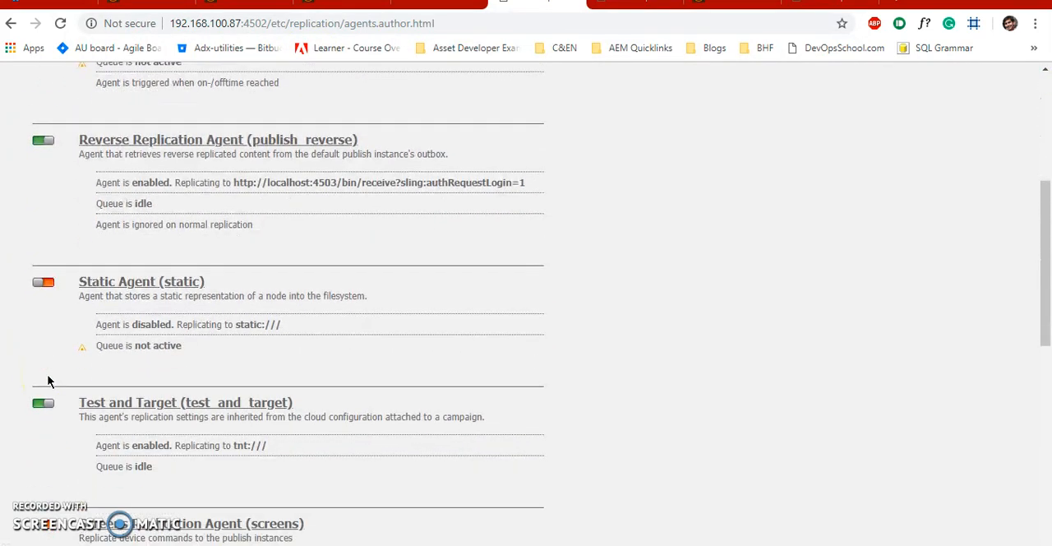
scroll(48, 381, "down", 1)
left_click(164, 303)
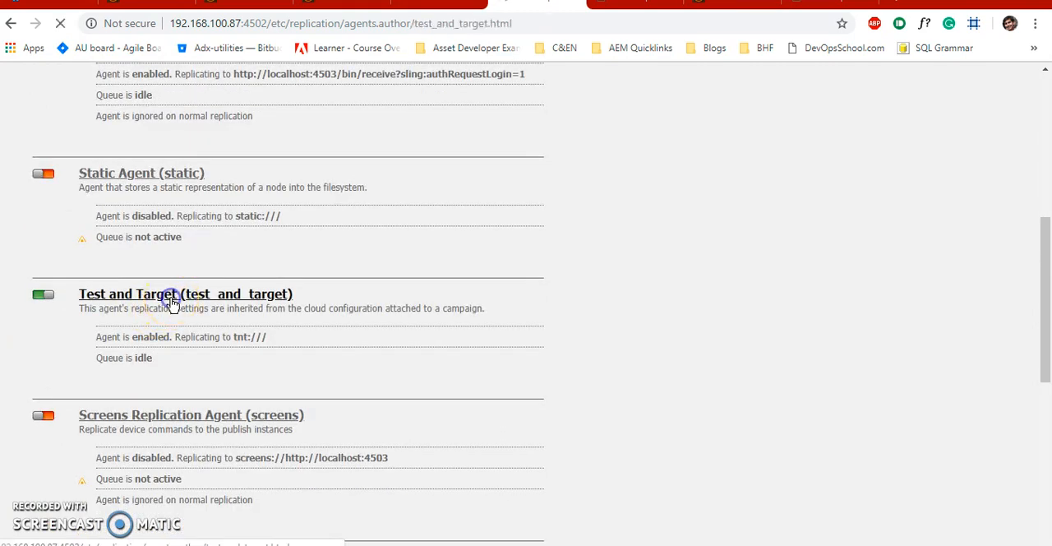
- View the Transport settings of the Test and Target agent and close the settings dialog
left_click(78, 292)
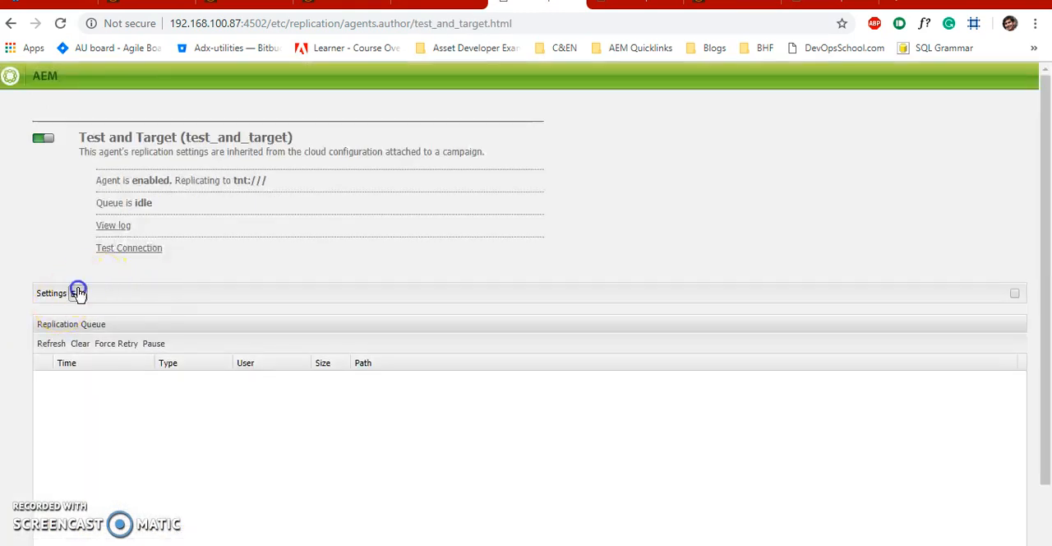
left_click(426, 109)
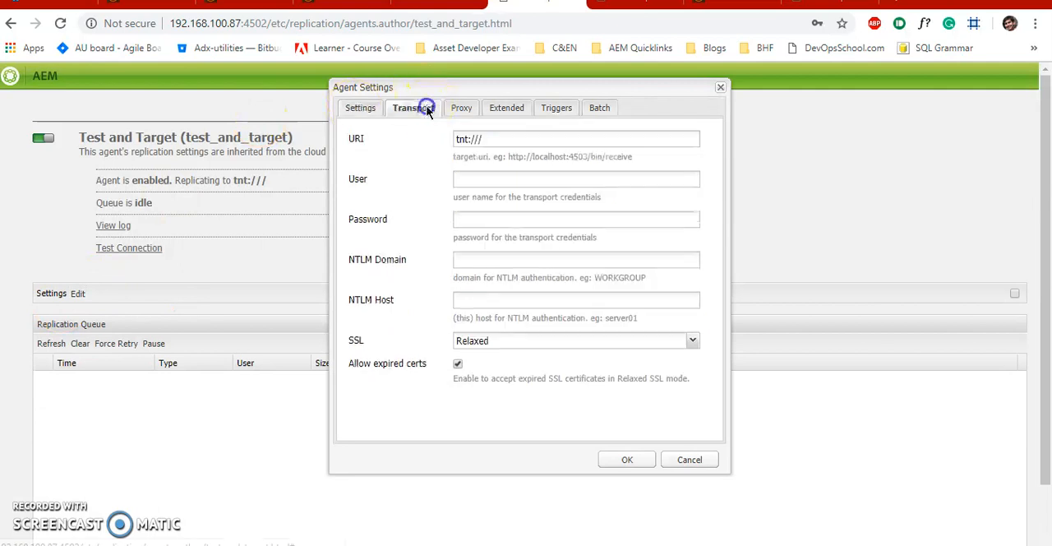
left_click(732, 83)
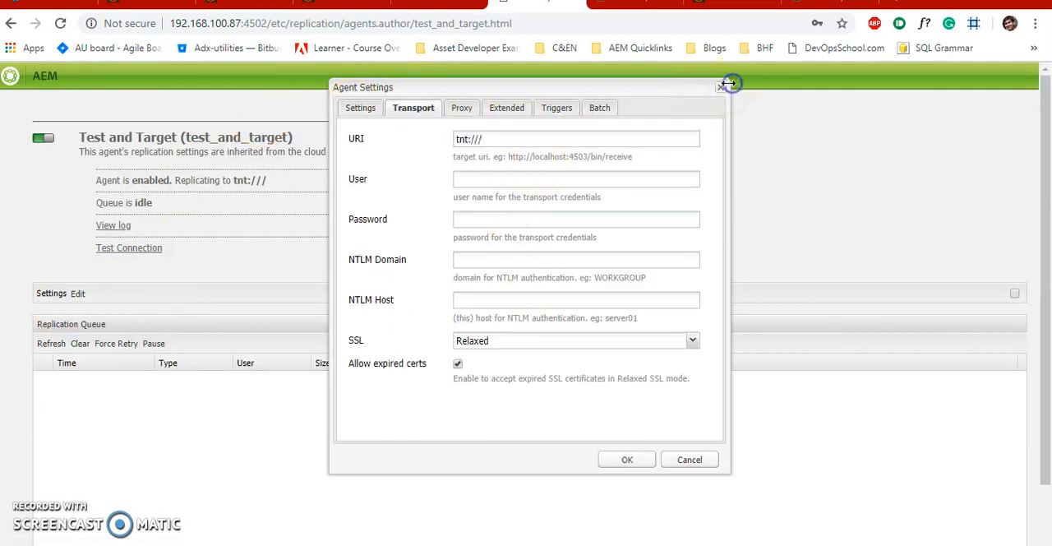
- Test the connection of the Test and Target agent and inspect the replication log message
left_click(130, 248)
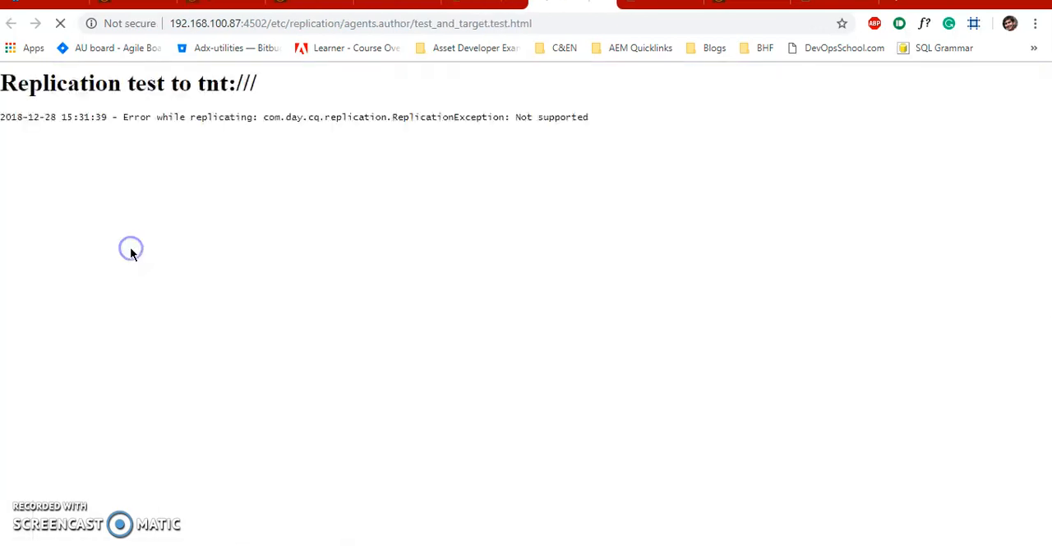
left_click_drag(604, 120, 345, 112)
left_click(544, 164)
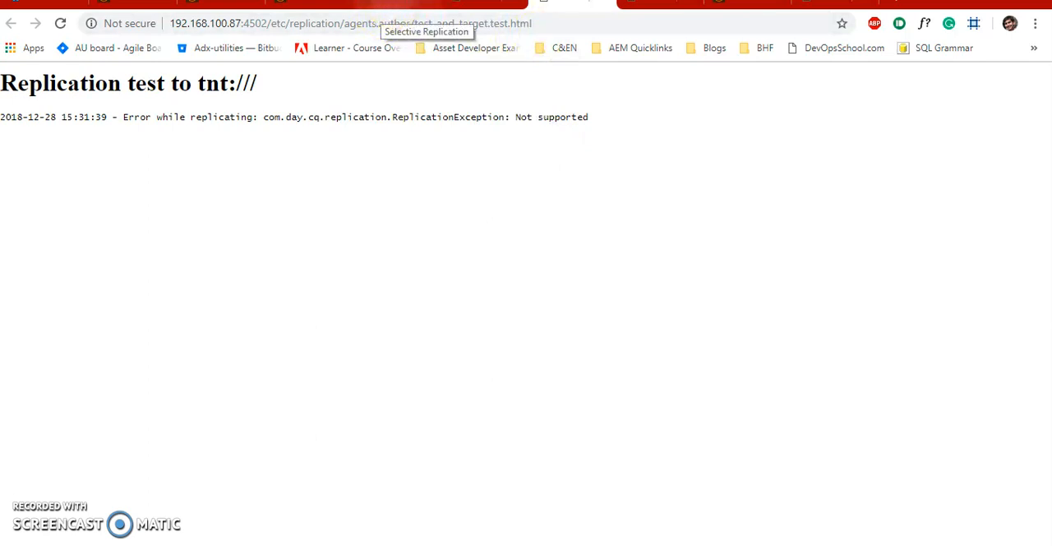
- Select Default Agent(publish) as the replication agent in the Selective Replication tool and submit the request
left_click(383, 11)
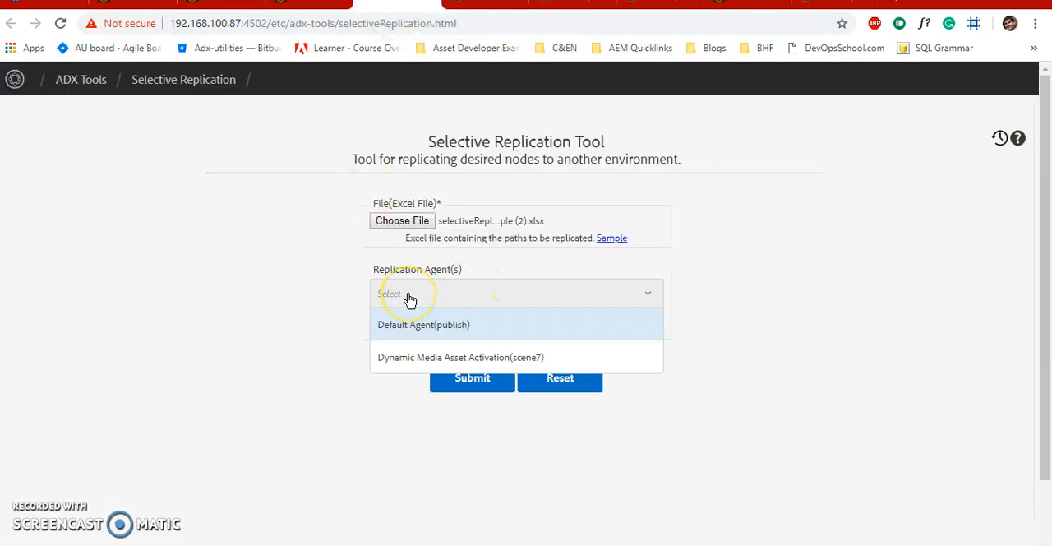
left_click(415, 325)
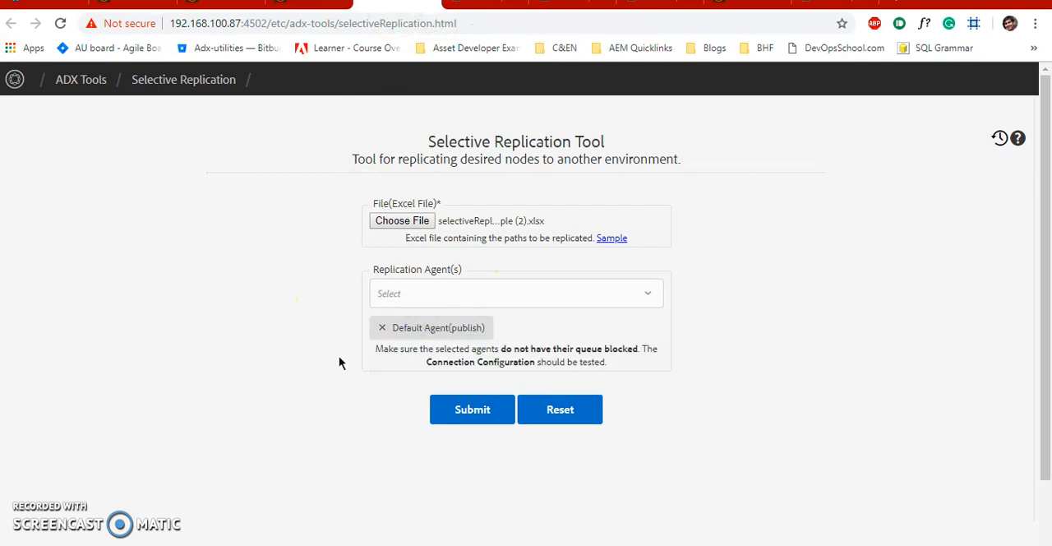
left_click(465, 409)
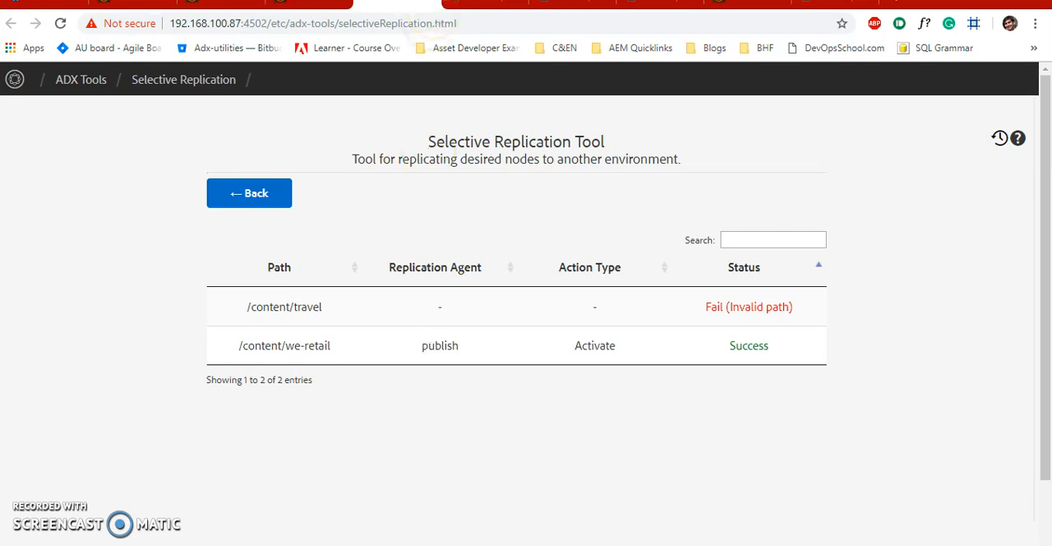
- Compare the Sites listings on the author and publish instances, checking the details of ArgilDx-Internal and ArgilDx-Intranet on publish
left_click(312, 5)
left_click(399, 4)
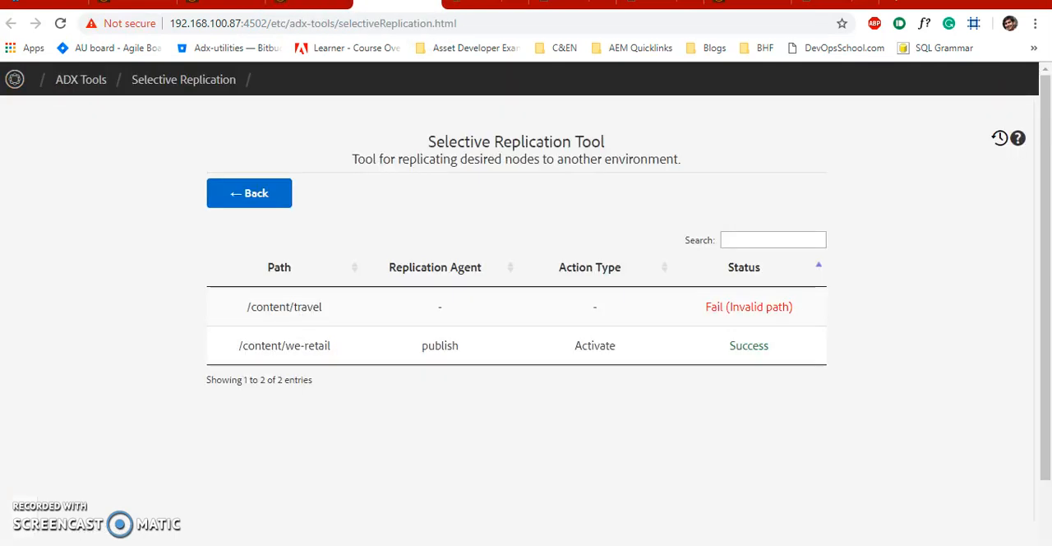
left_click(131, 4)
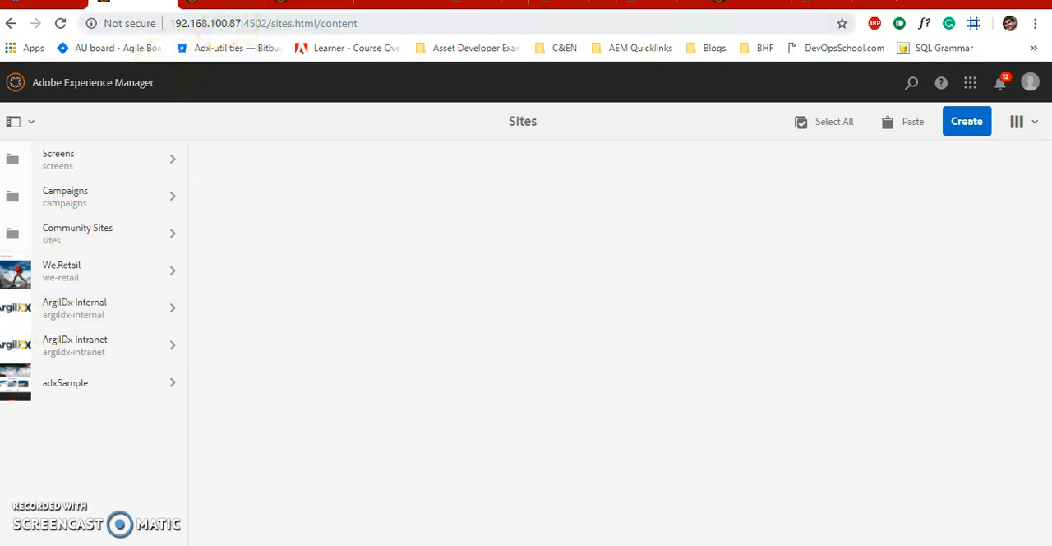
left_click(222, 4)
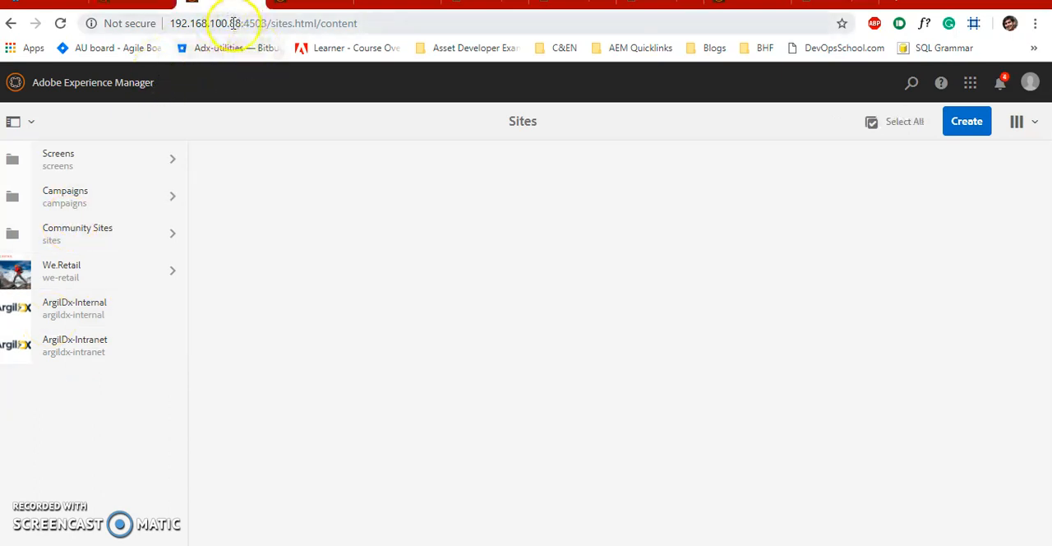
left_click_drag(230, 23, 261, 25)
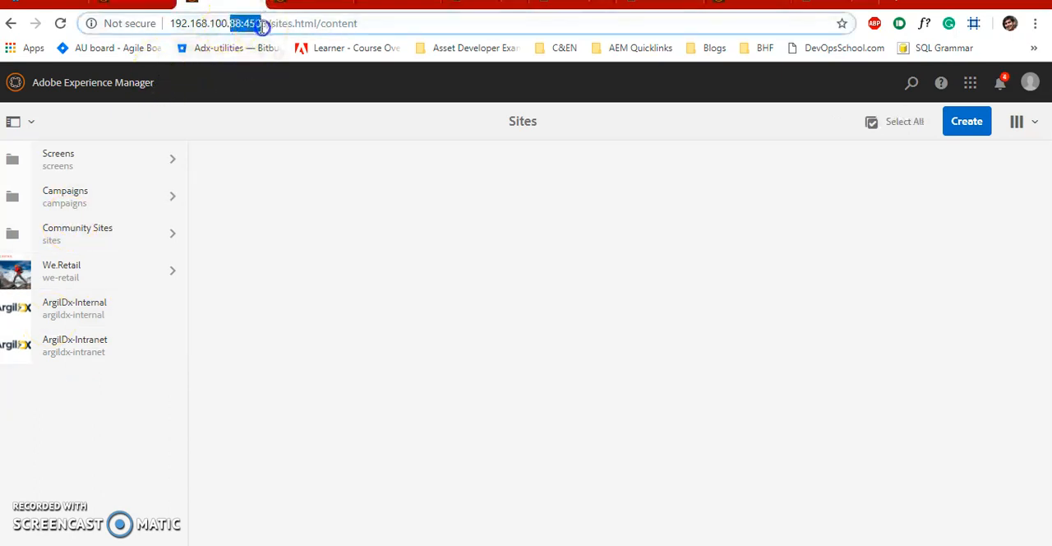
left_click(69, 307)
left_click(65, 341)
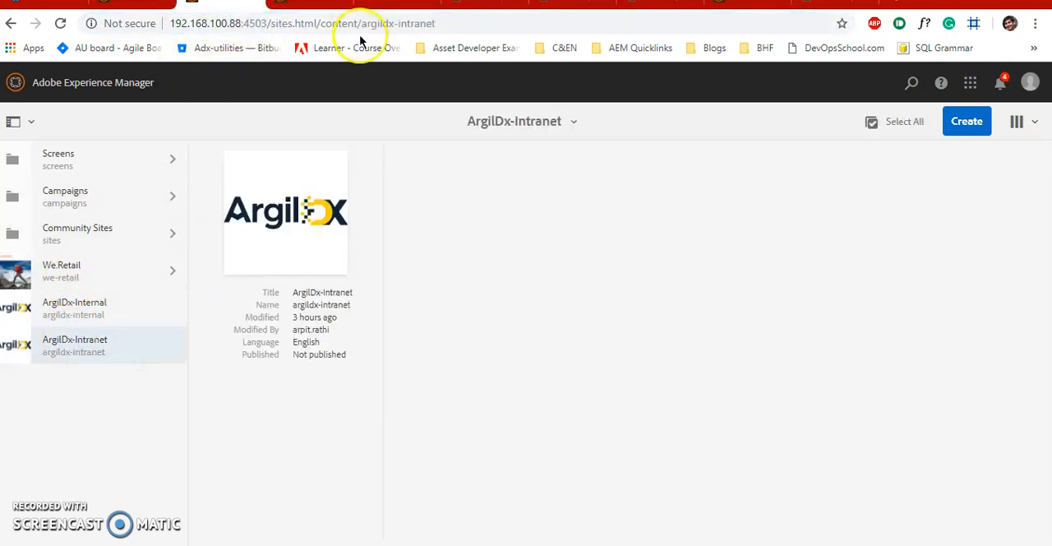
- Return to the Selective Replication tool and go back from the replication results to the request form
left_click(137, 3)
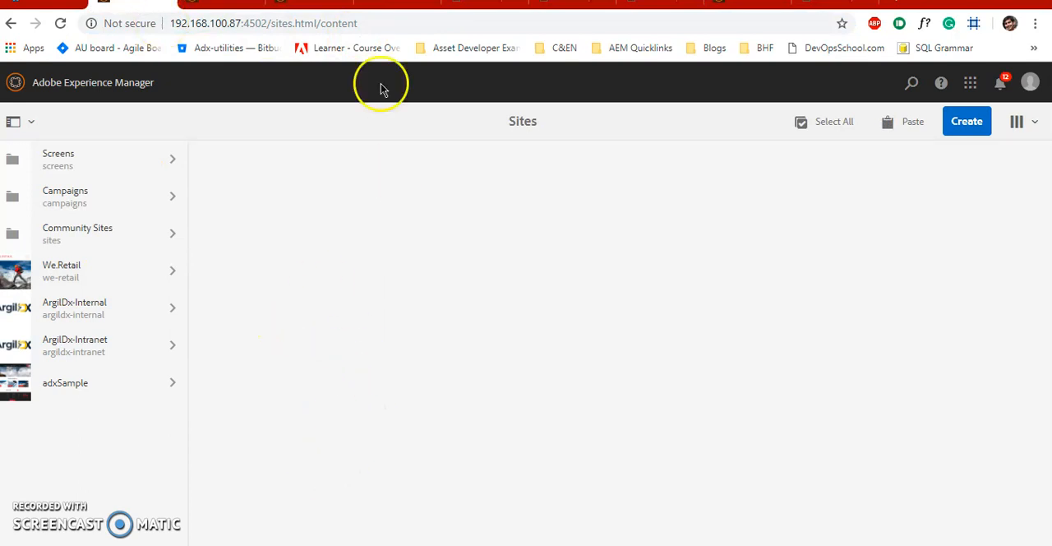
left_click(308, 4)
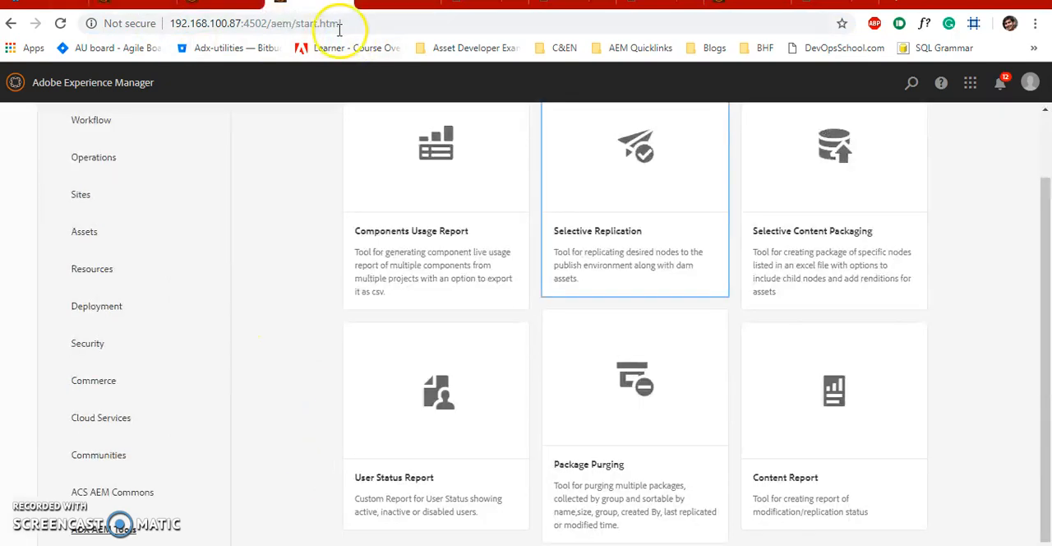
left_click(396, 5)
left_click(247, 188)
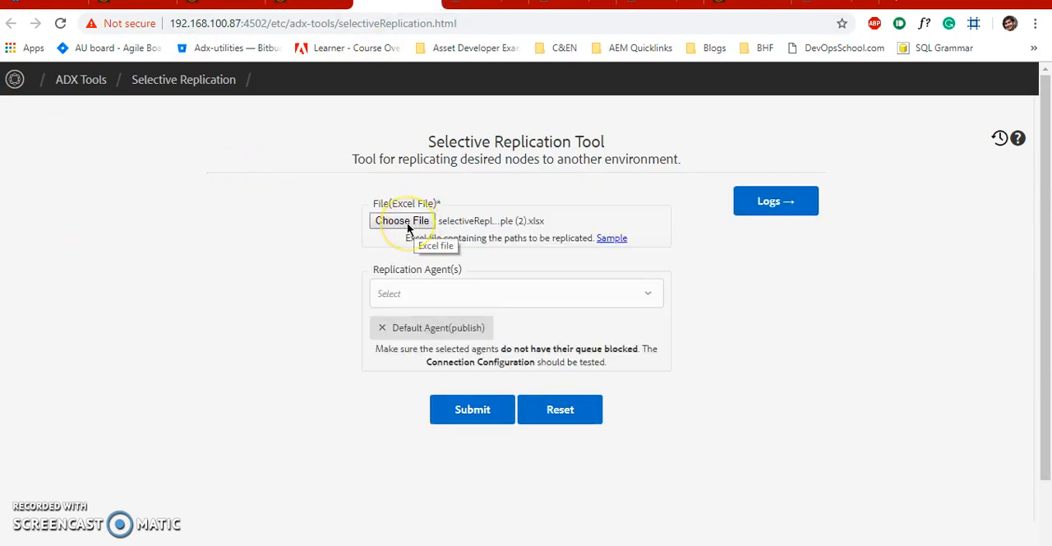
- Choose selectiveReplicationSample (1).xlsx from Downloads as the Excel file of paths in the request form
key("alt+Tab")
key("alt+Tab")
key("alt+Tab")
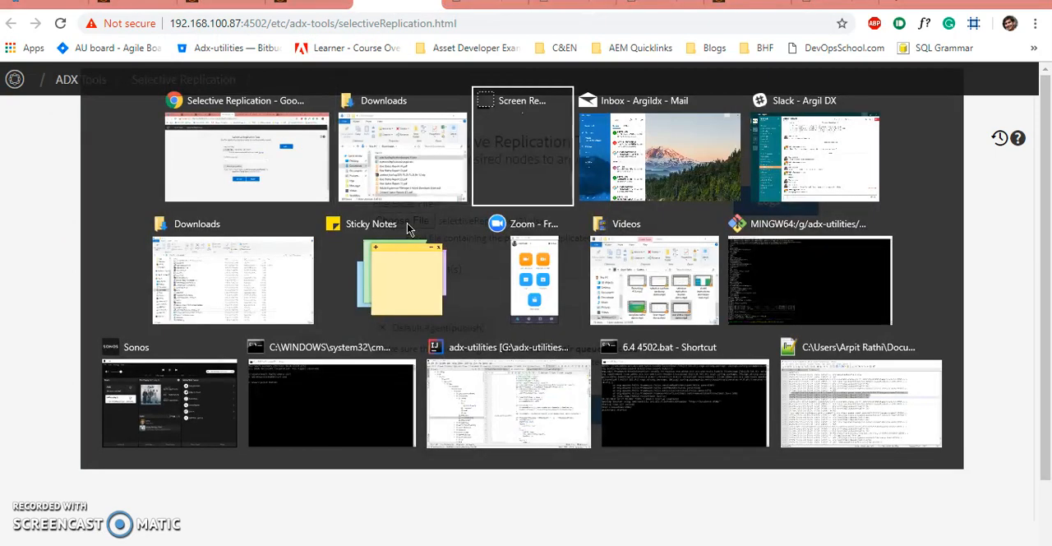
left_click(242, 167)
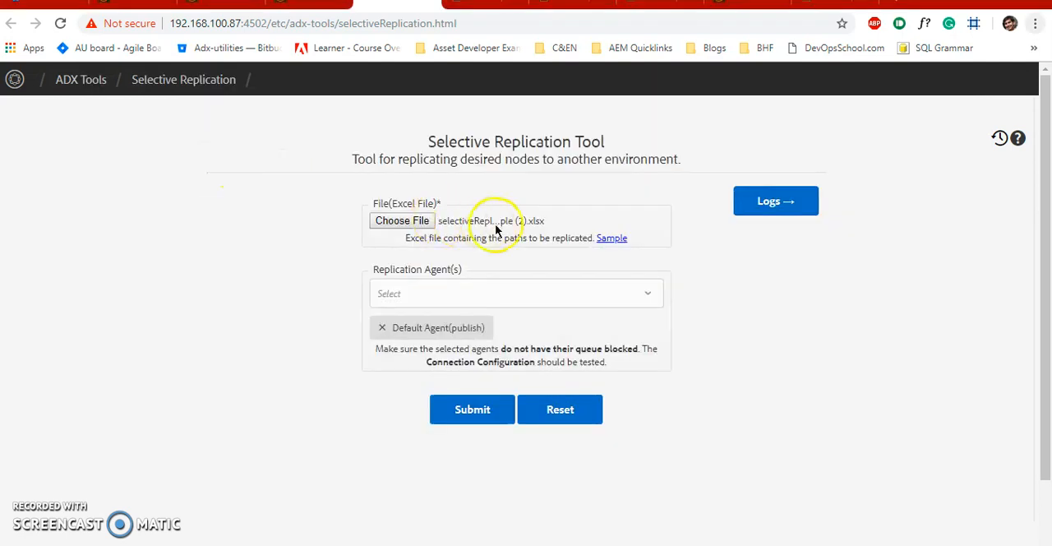
left_click(400, 218)
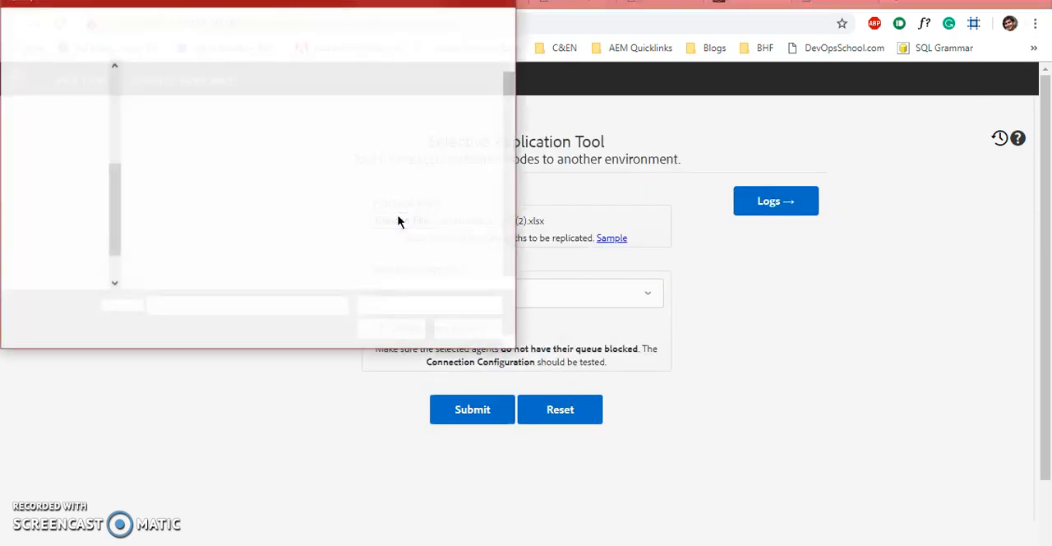
type("el")
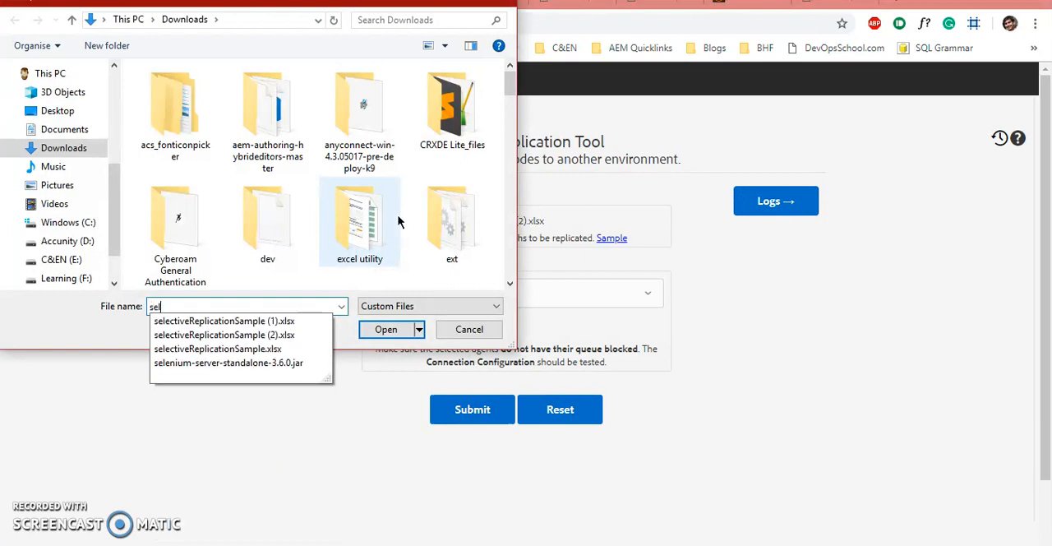
key("Down")
key("Return")
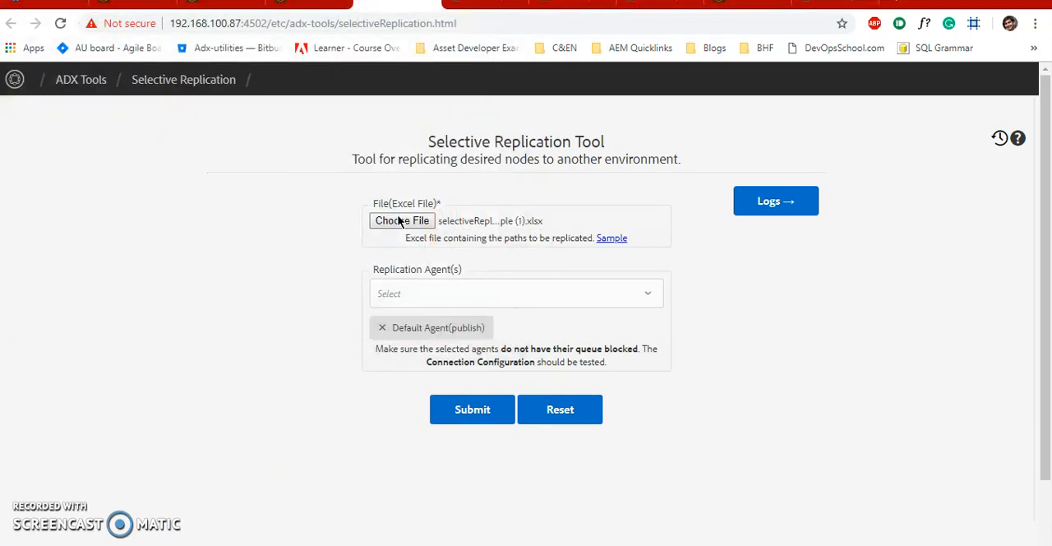
- Open selectiveReplicationSample (1).xlsx from the Downloads folder in Excel
left_click(107, 544)
left_click(67, 503)
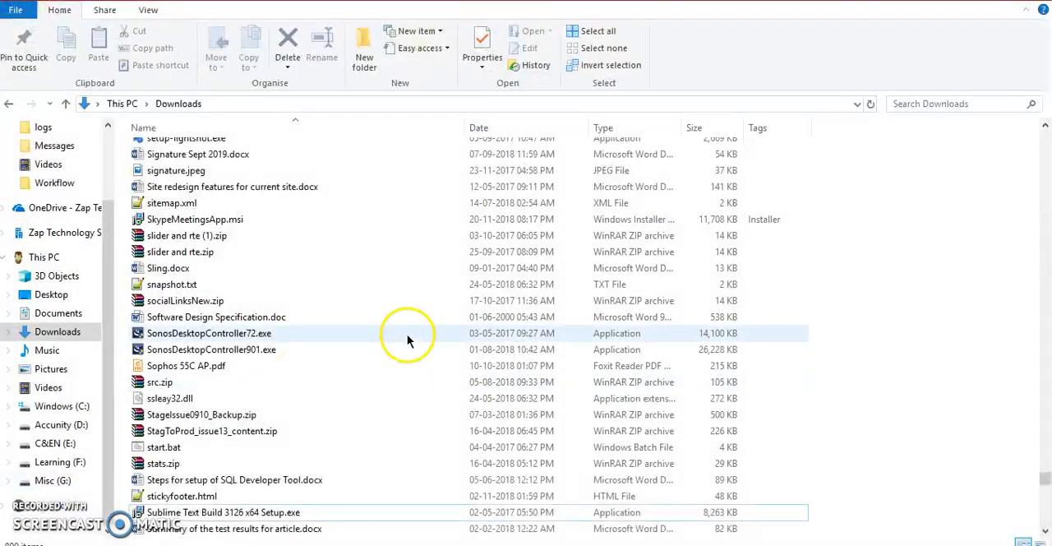
scroll(328, 339, "up", 10)
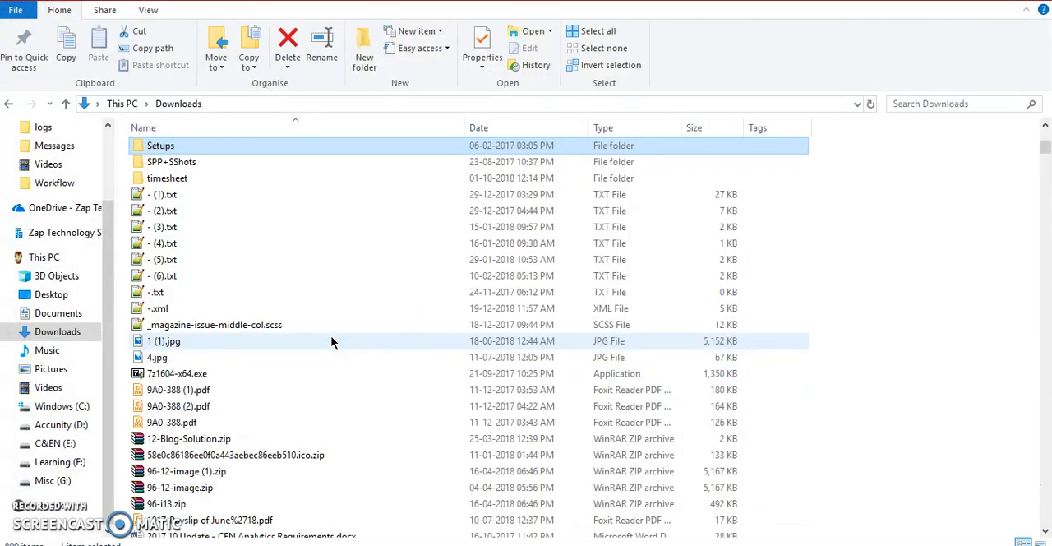
type("sel")
key("Down")
key("Up")
key("Return")
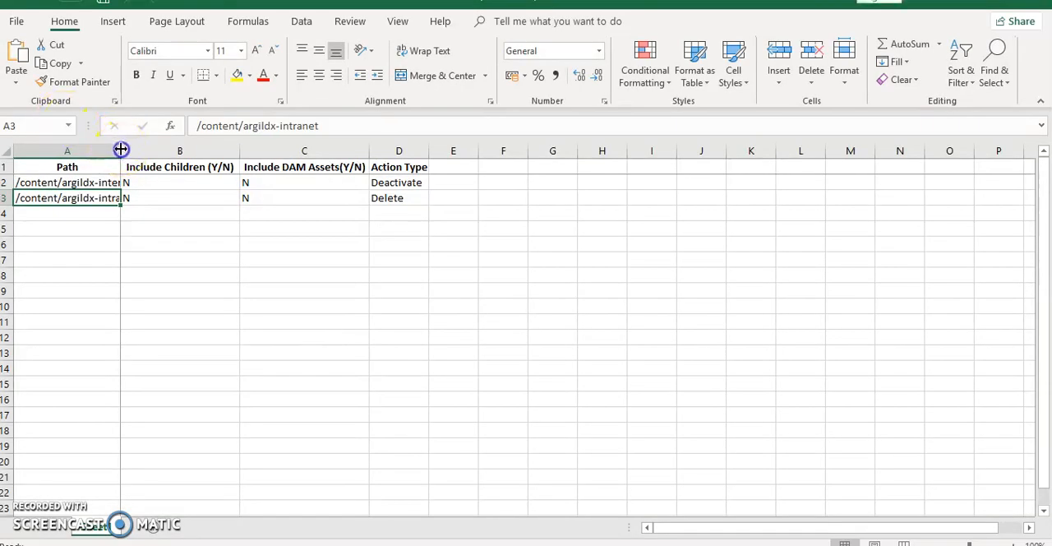
- Widen the Path column, check the action types of both paths, and close the workbook with its changes saved
left_click_drag(120, 149, 195, 150)
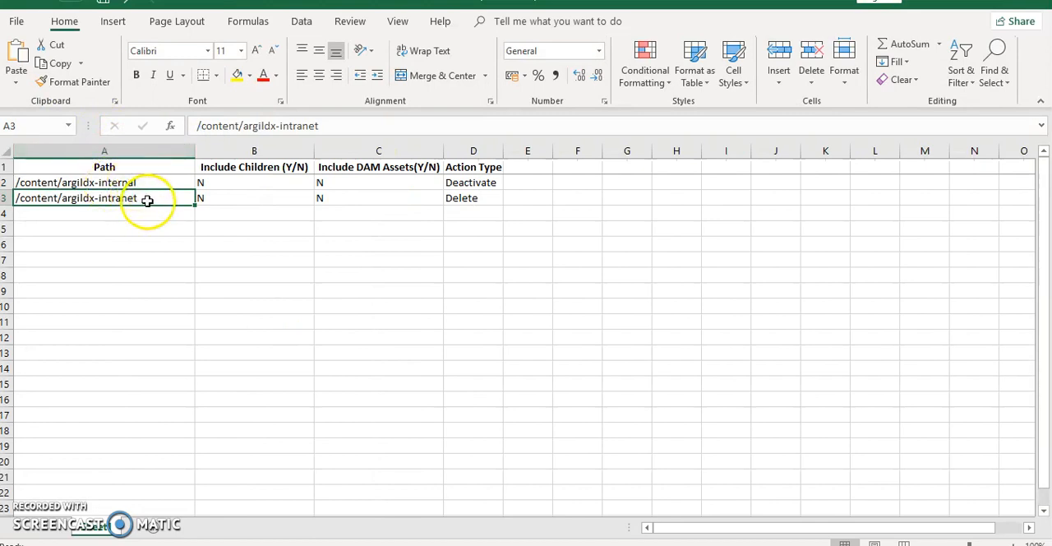
left_click(475, 184)
left_click(474, 199)
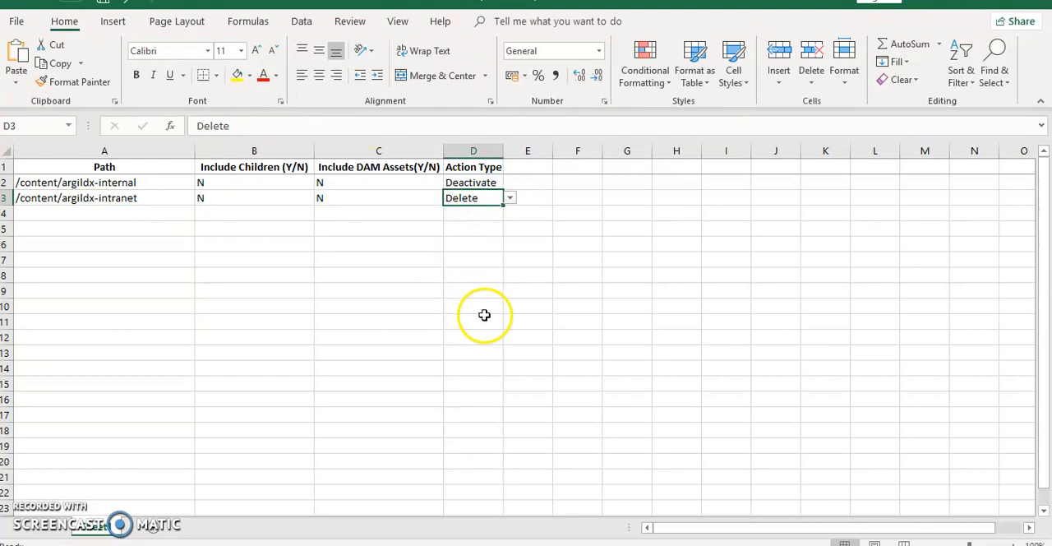
key("ctrl+w")
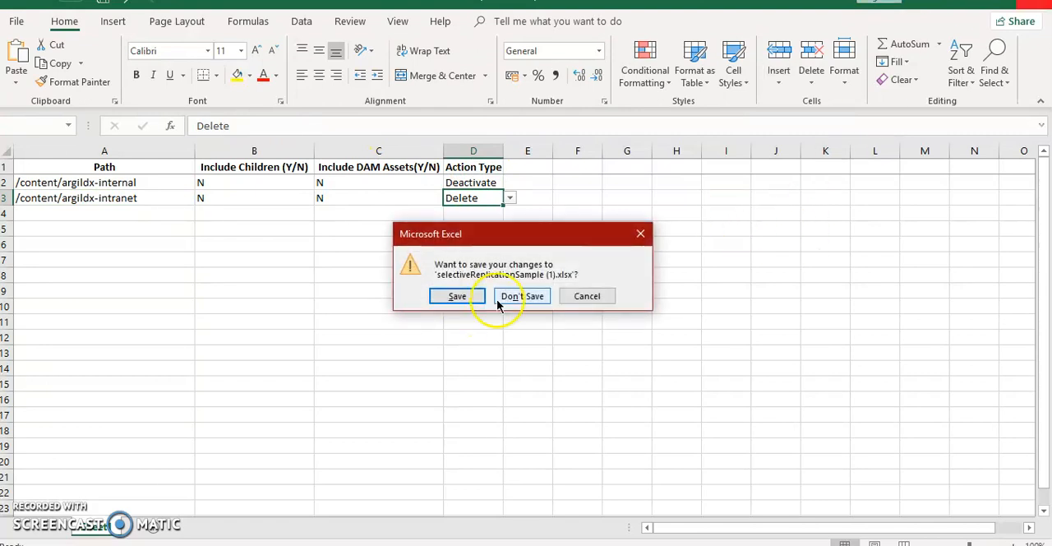
left_click(458, 297)
- Back in the Selective Replication tool, select selectiveReplicationSample (1).xlsx again and submit the request
key("alt+Tab")
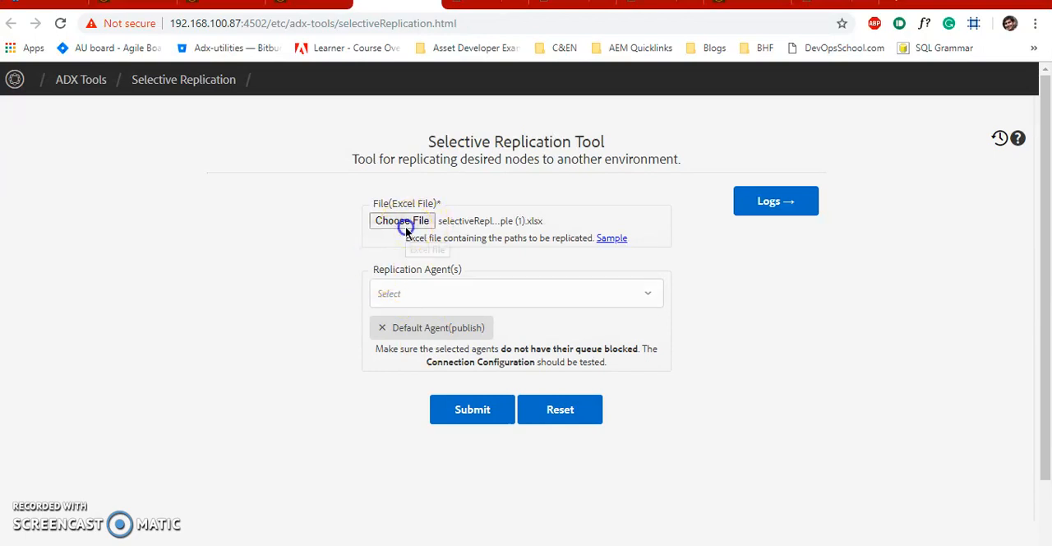
left_click(405, 226)
type("sele")
key("Down")
key("Return")
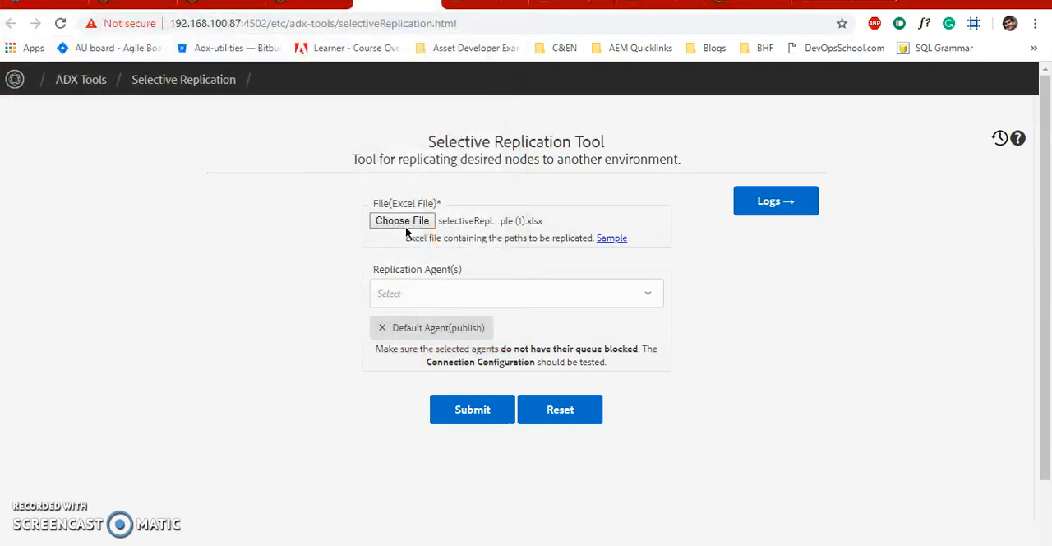
left_click(461, 416)
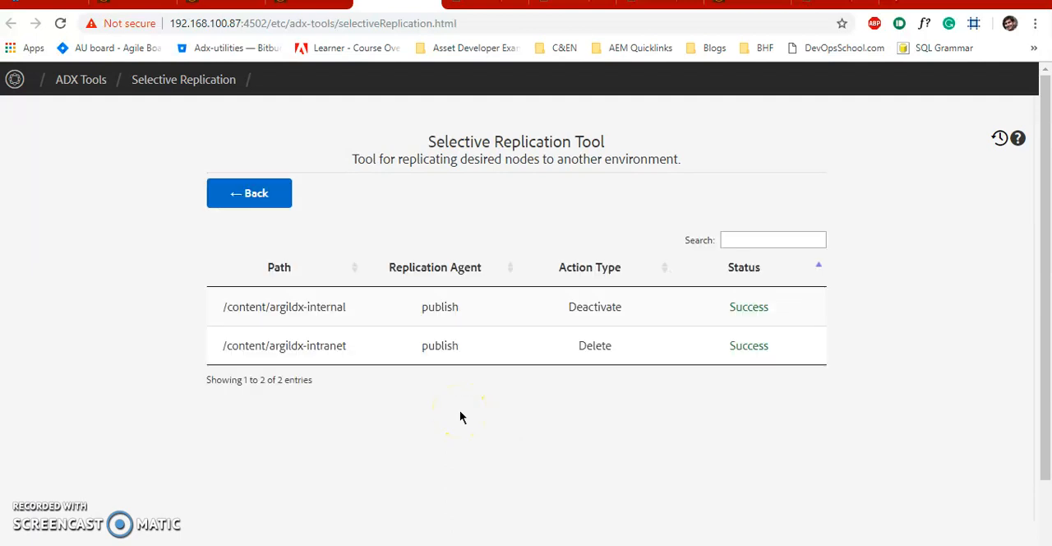
- Review the action type of each path in the results and check the Sites listing on the publish instance
left_click_drag(569, 306, 681, 307)
left_click_drag(580, 345, 653, 345)
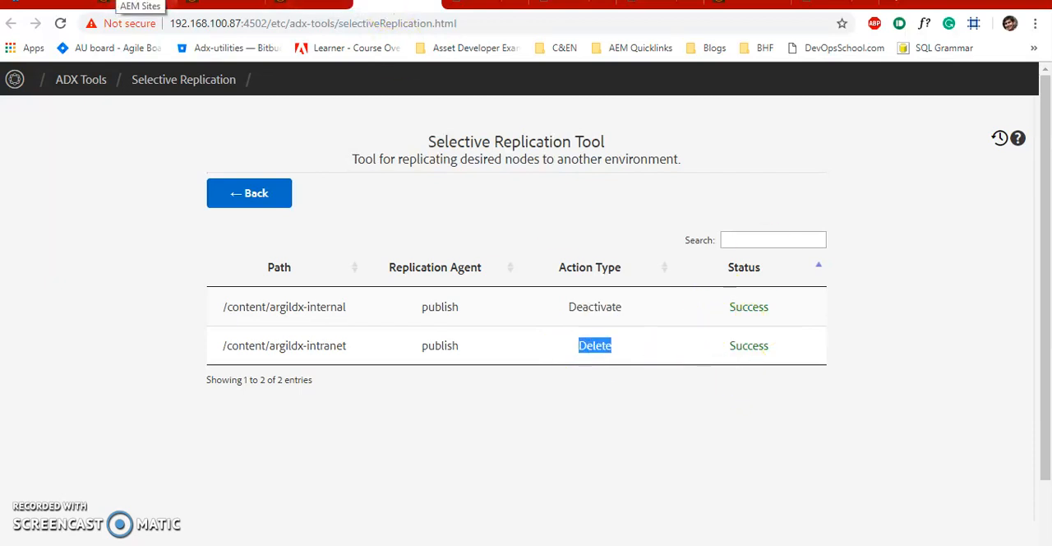
left_click(220, 3)
left_click_drag(228, 23, 279, 27)
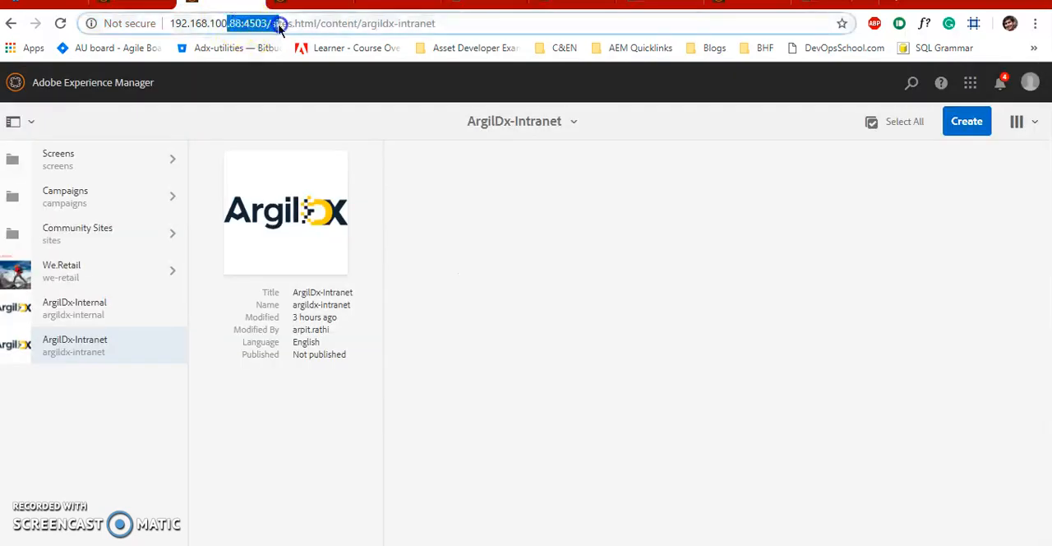
left_click(134, 363)
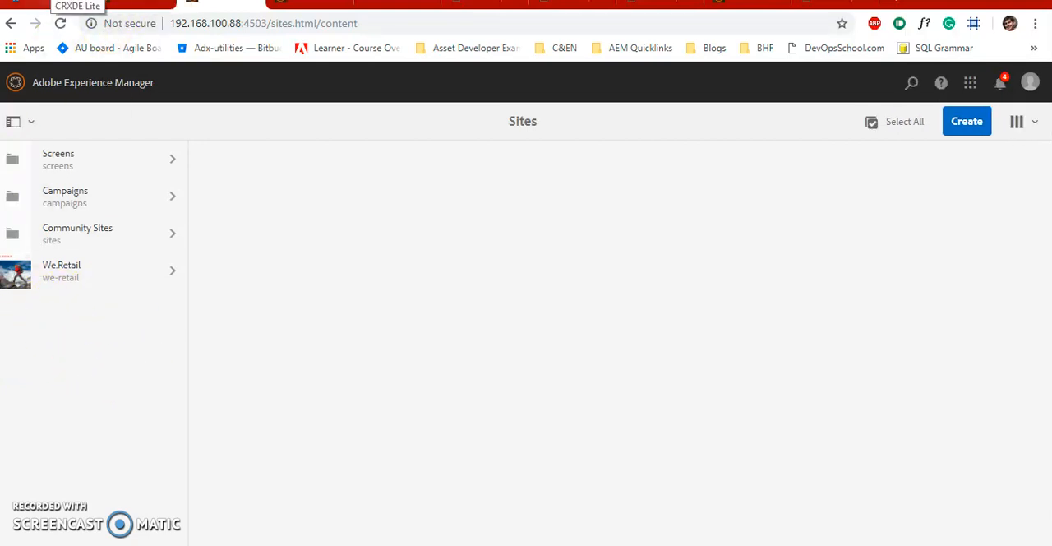
- Switch to CRXDE Lite, refresh the content tree, and open the jcr:content node of argildx-internal
left_click(65, 4)
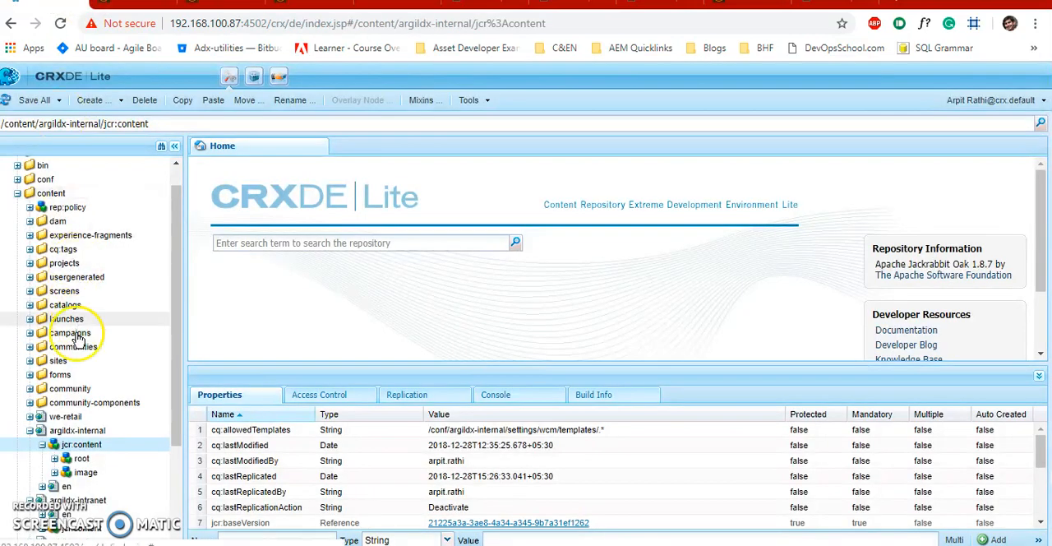
left_click(43, 192)
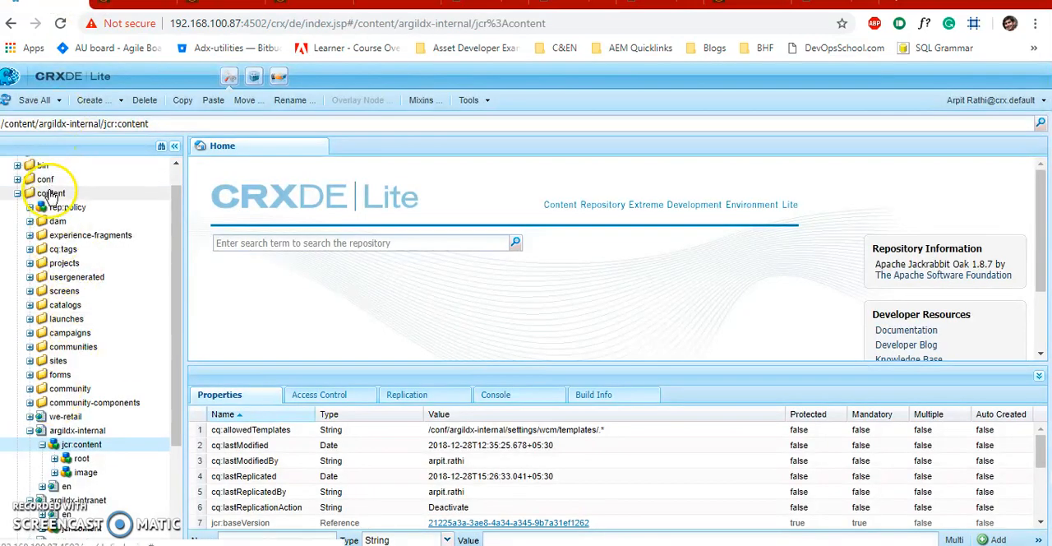
left_click(6, 102)
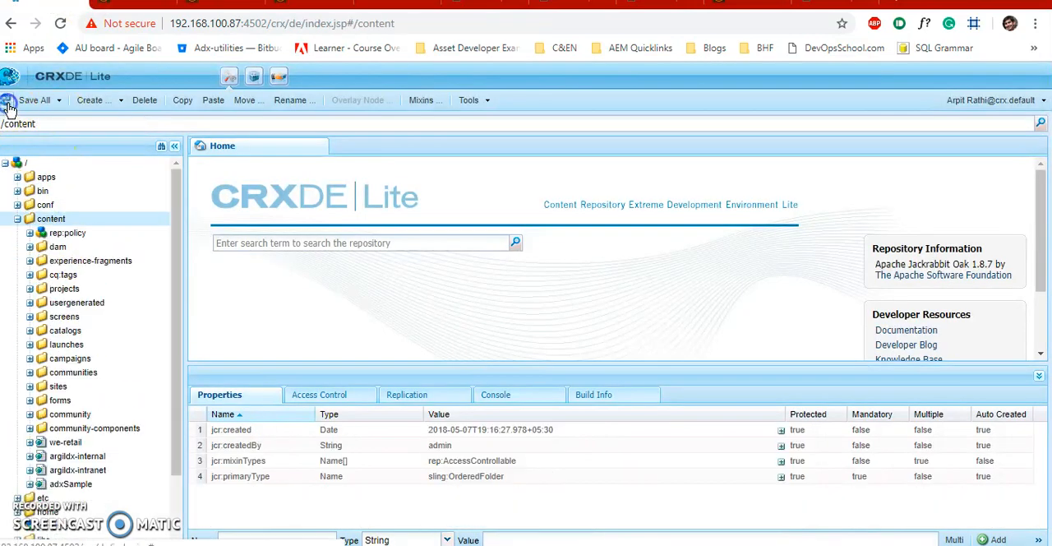
double_click(78, 458)
left_click(91, 470)
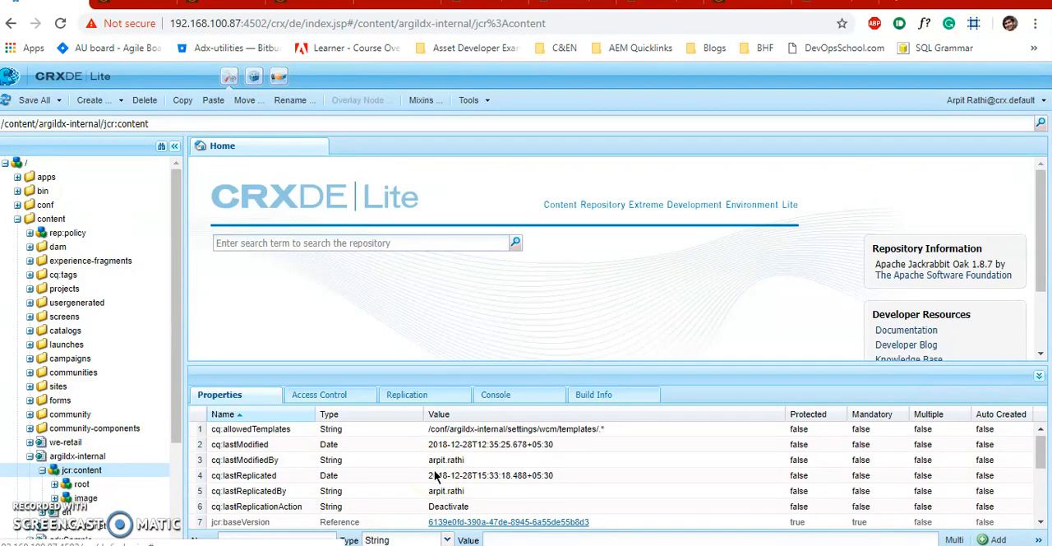
- Examine the properties and the replication status of argildx-internal's jcr:content node
scroll(436, 476, "down", 1)
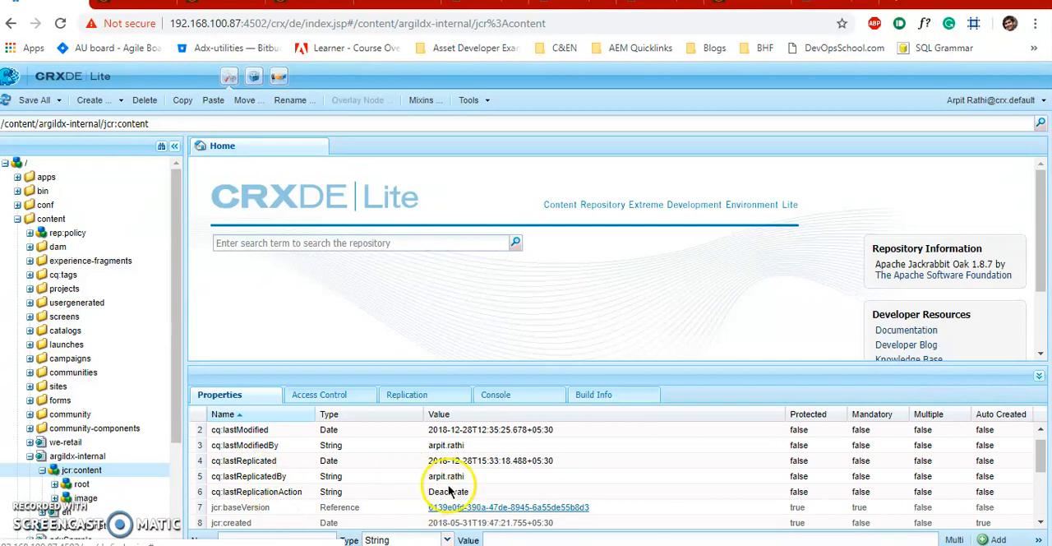
scroll(494, 483, "down", 5)
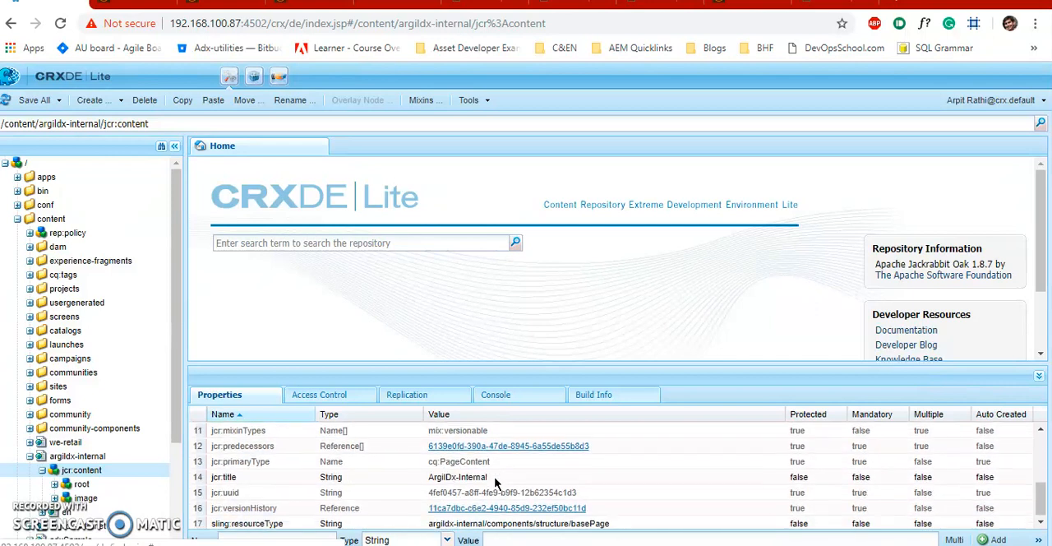
scroll(494, 483, "up", 5)
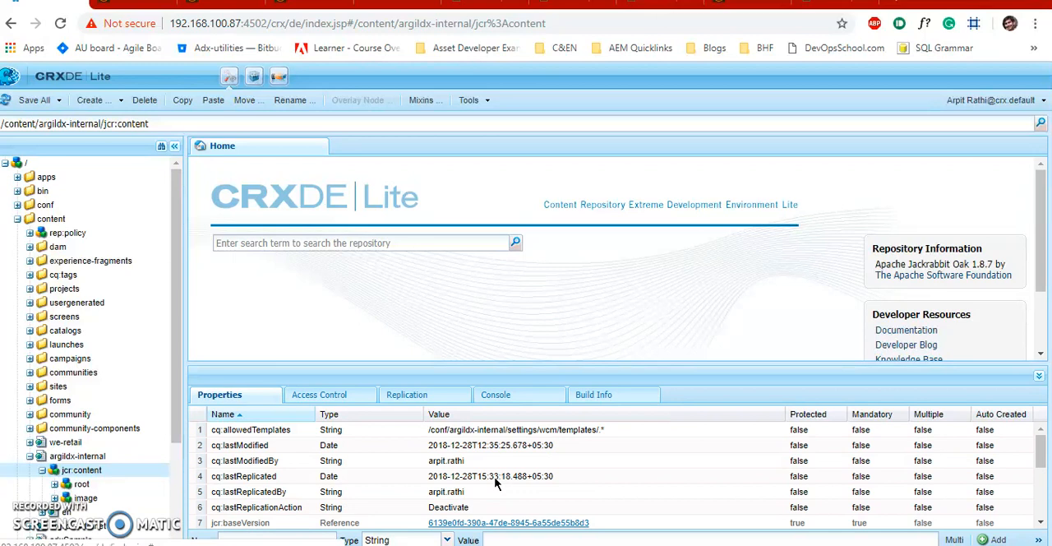
left_click(409, 396)
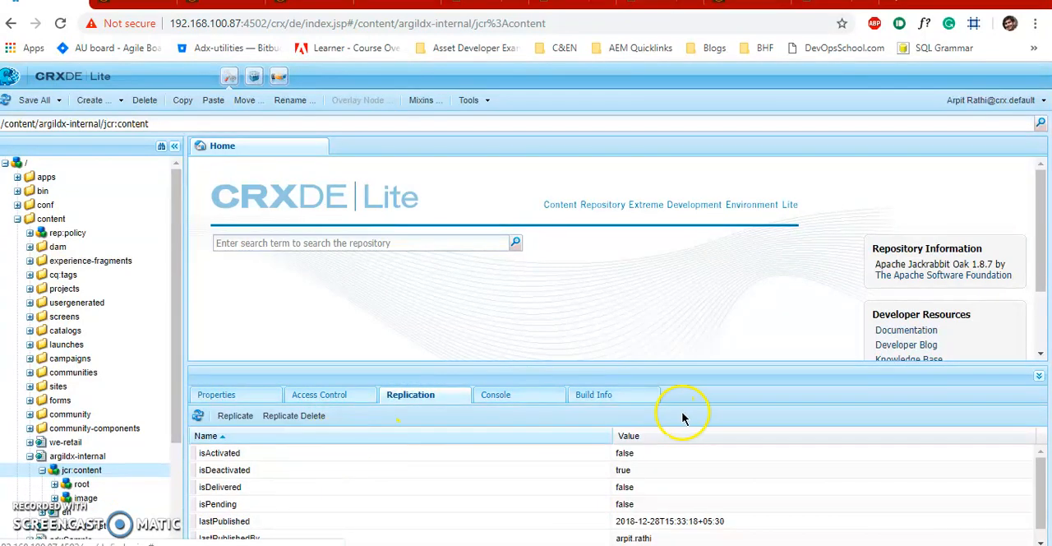
left_click(638, 456)
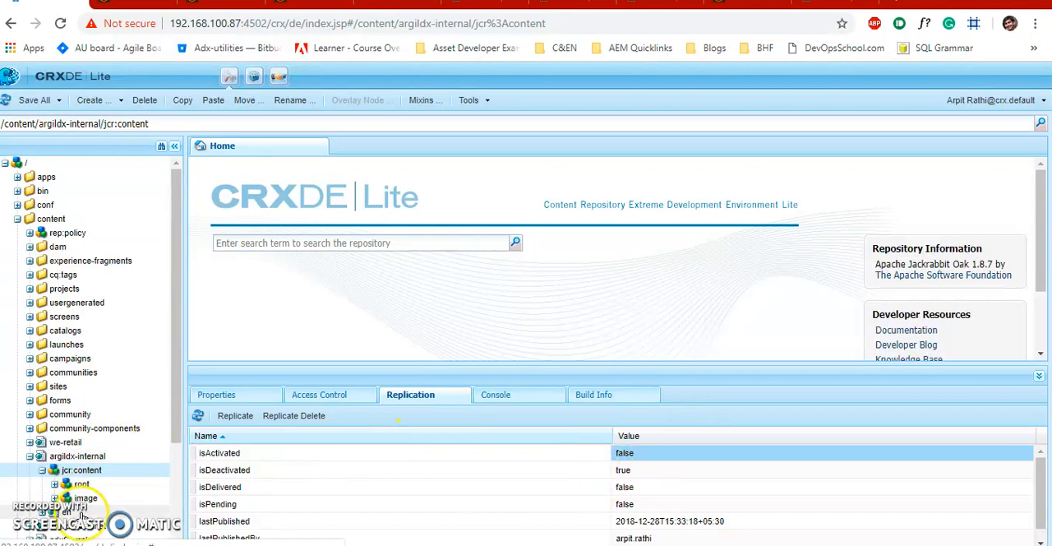
- Open the argildx-intranet node and inspect its replication status and properties
scroll(103, 497, "down", 1)
scroll(107, 501, "down", 1)
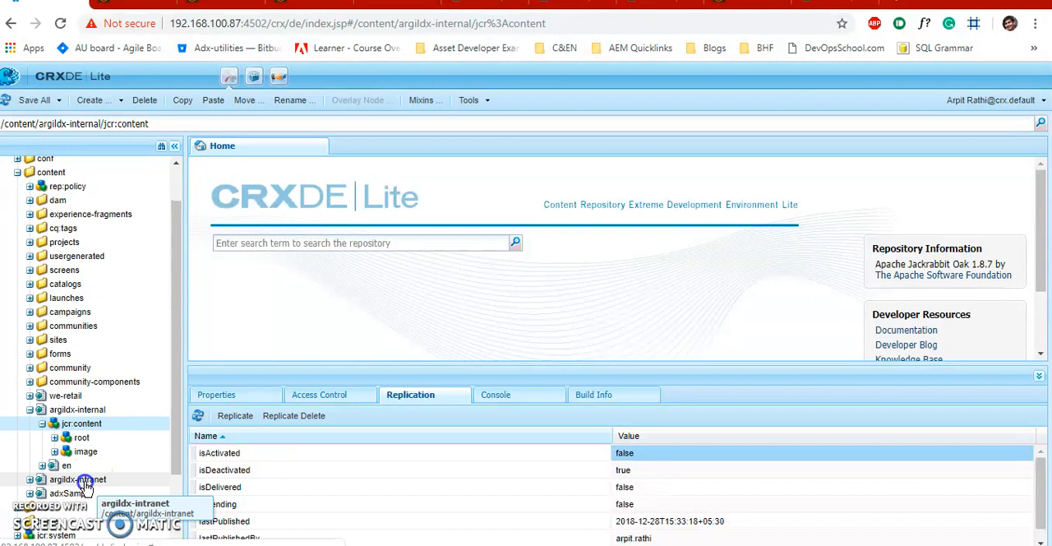
double_click(86, 483)
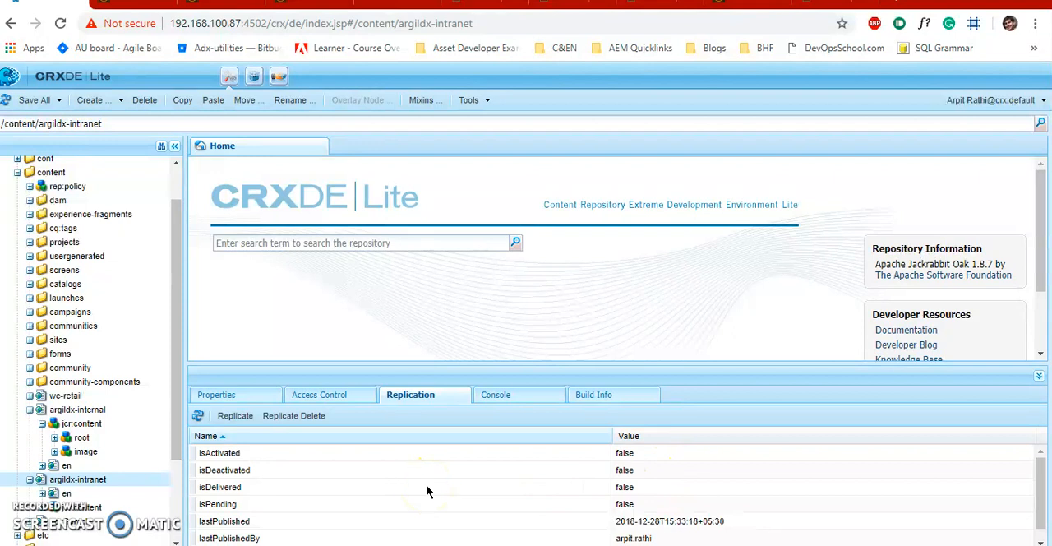
left_click(238, 399)
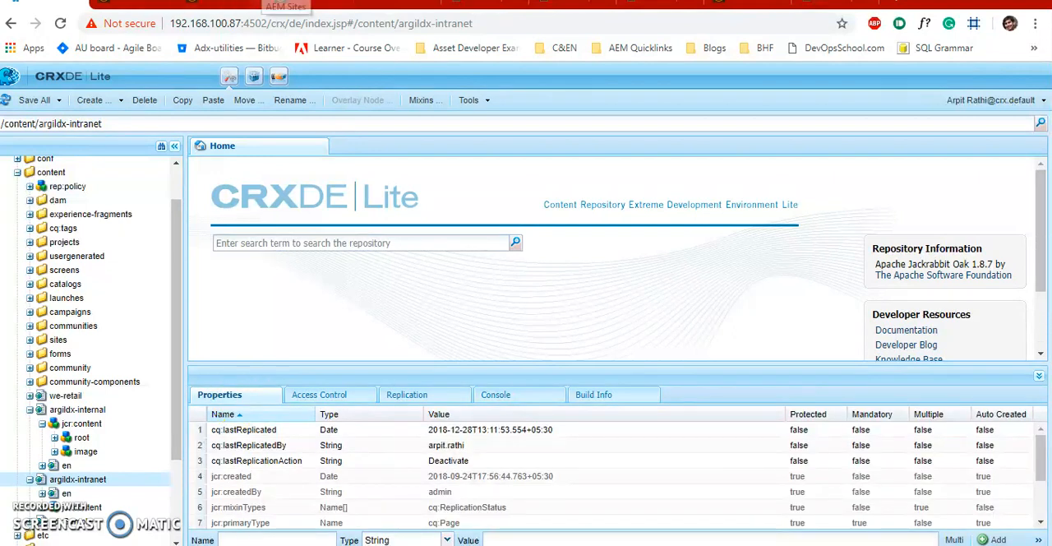
- Return to the Selective Replication tool's results and open the Selective Replication History page
left_click(292, 6)
left_click(394, 7)
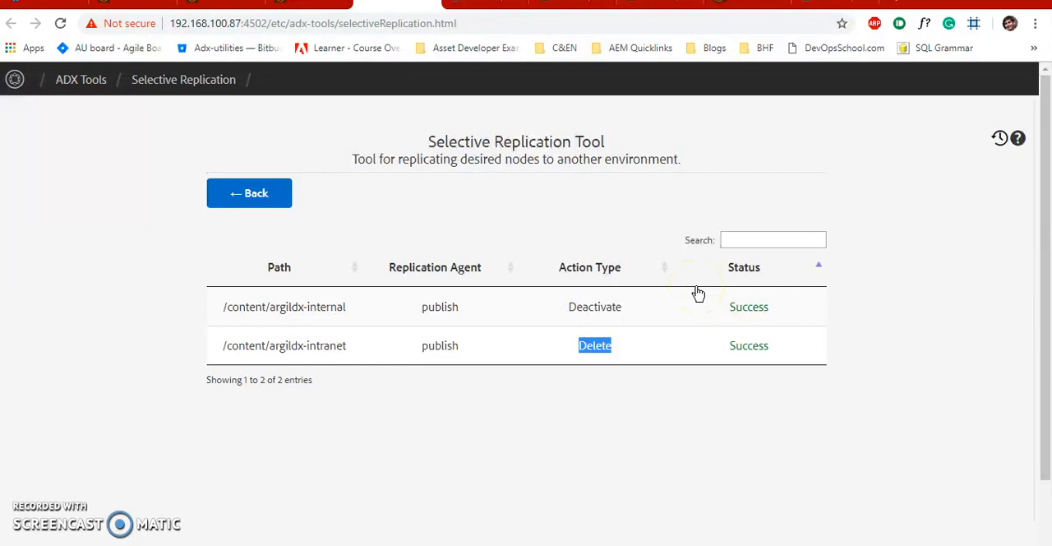
left_click(946, 219)
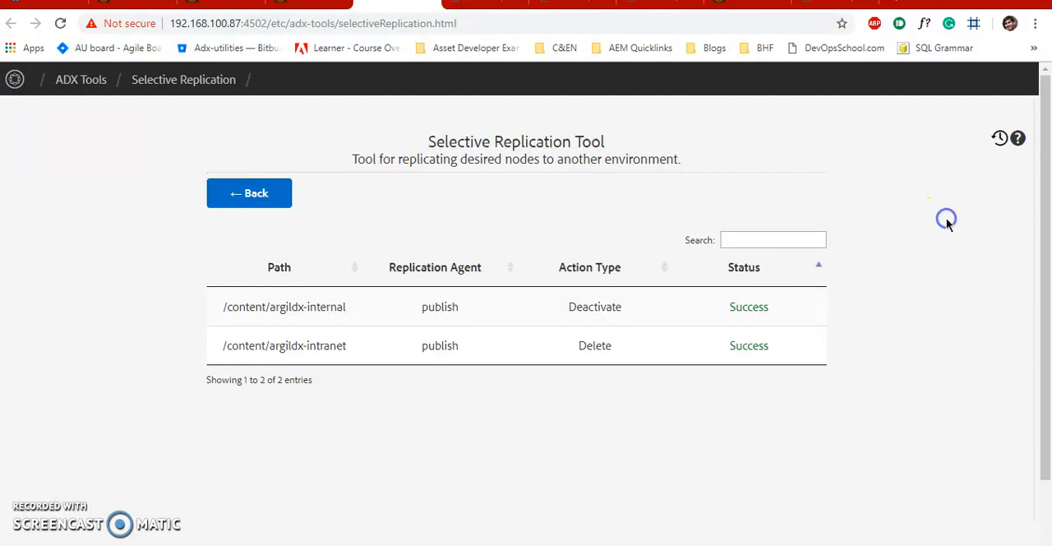
left_click(999, 138)
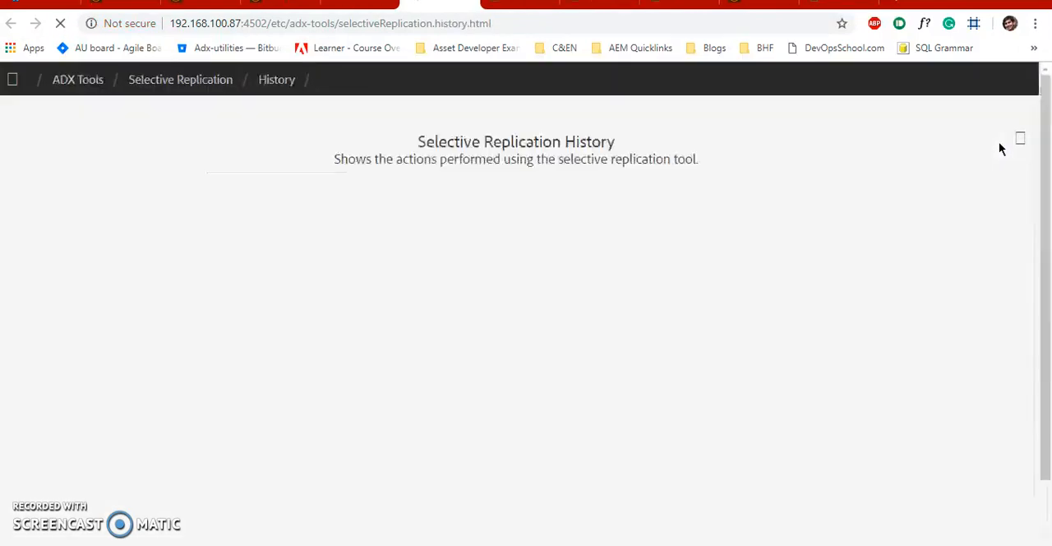
- Examine the agent and date of the Dec 28 2018, 14:21 history entry, and view its logs before returning to the history
scroll(945, 216, "down", 1)
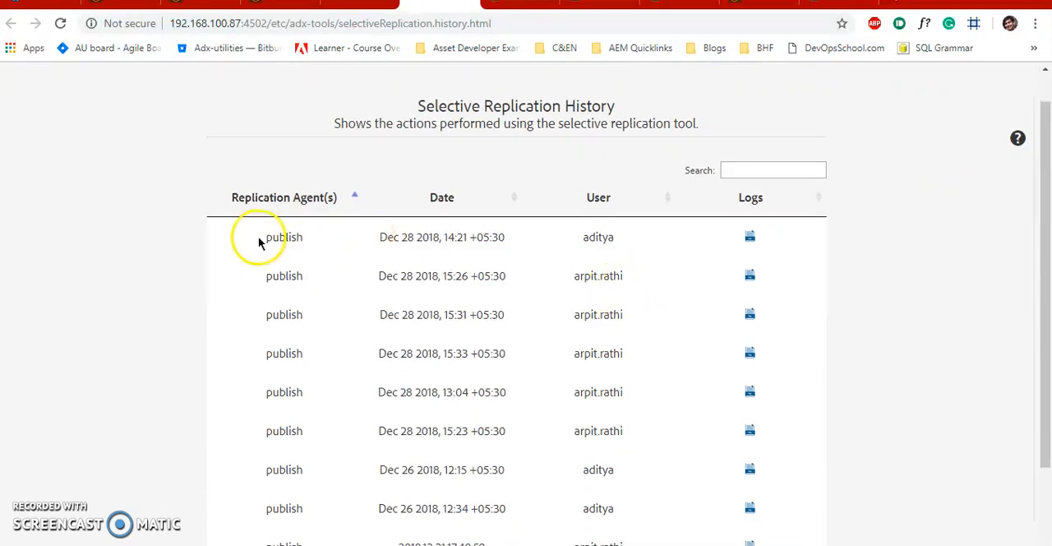
left_click_drag(279, 238, 266, 241)
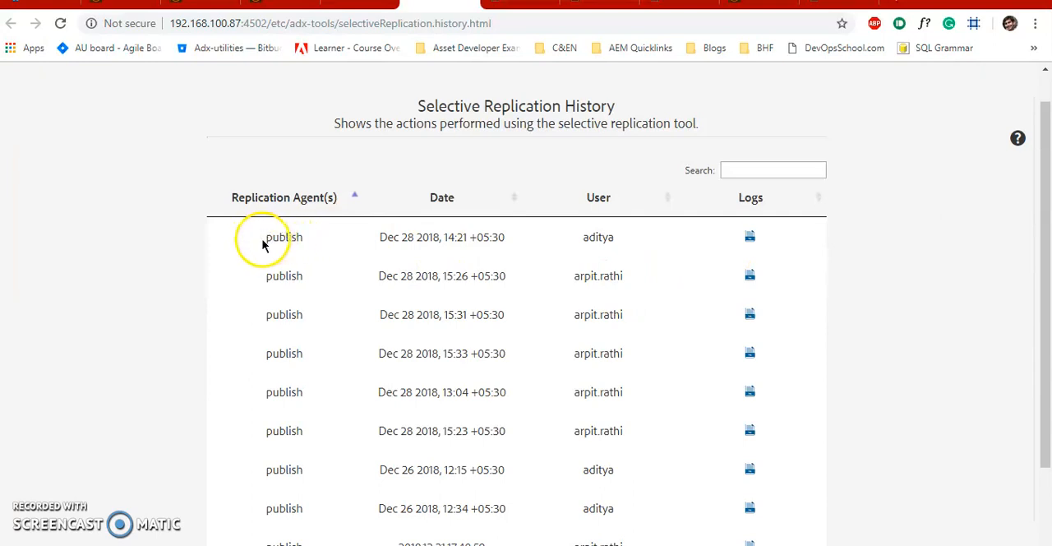
left_click(320, 249)
left_click_drag(384, 237, 562, 256)
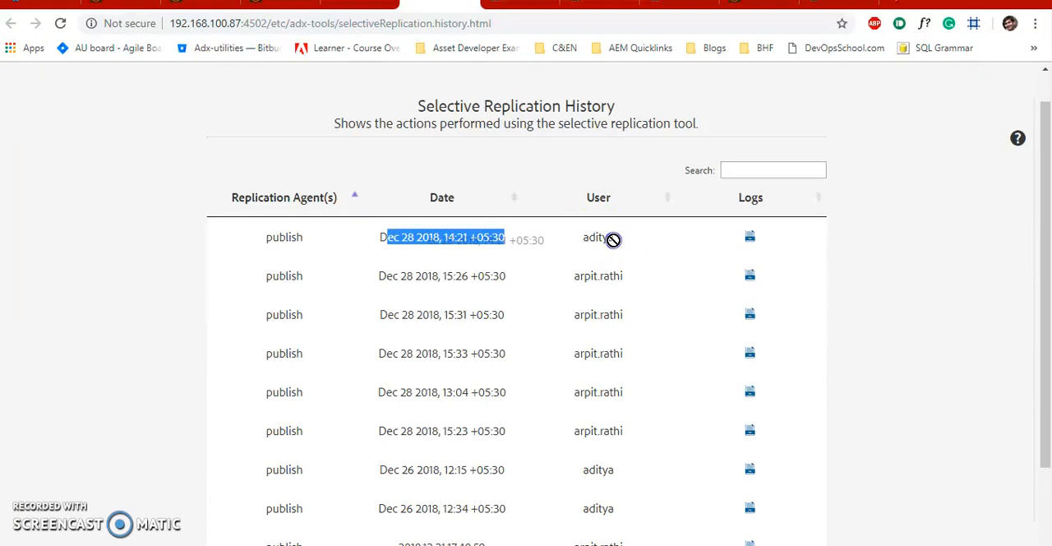
left_click(915, 287)
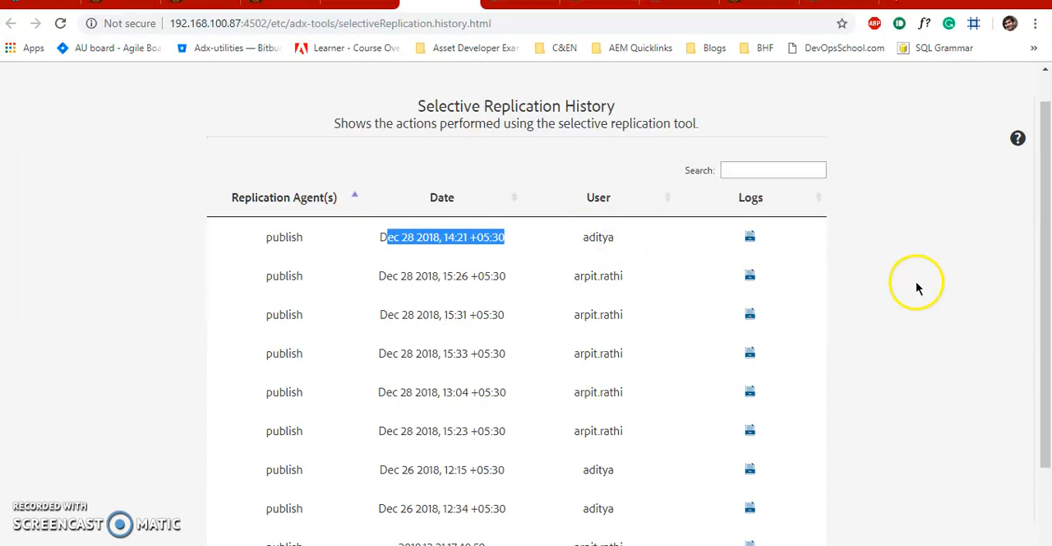
left_click(751, 239)
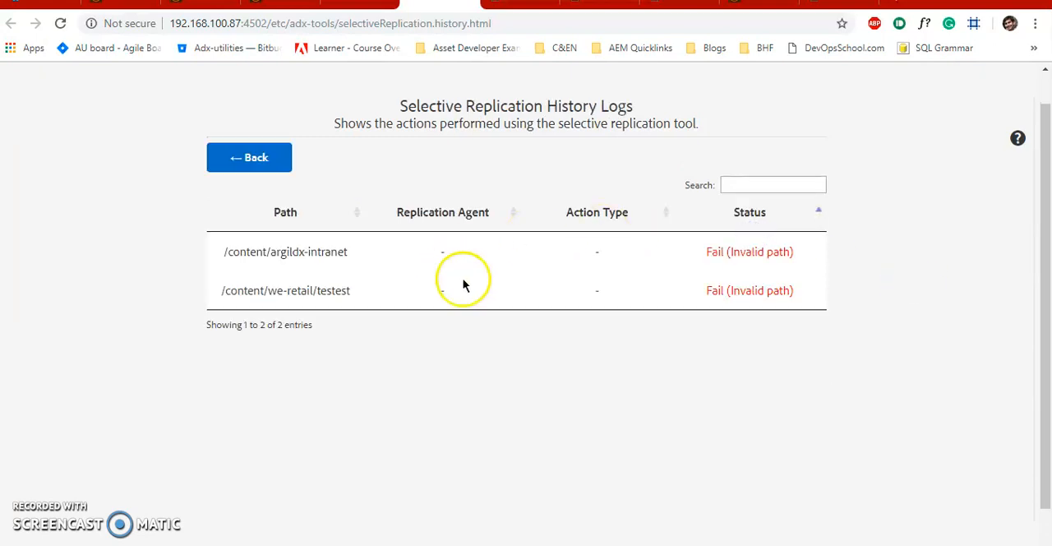
left_click(249, 157)
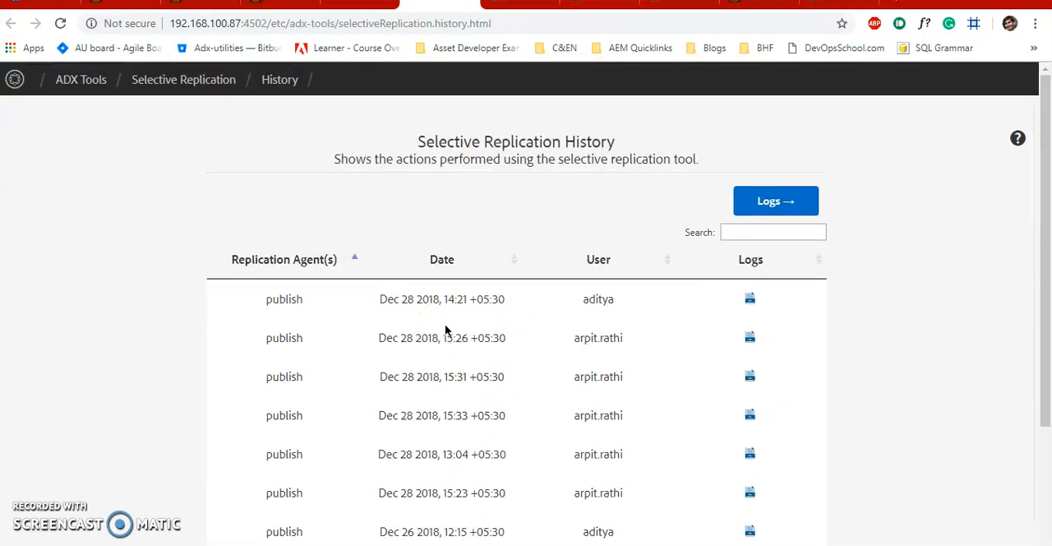
- Sort the replication history by date in descending order and check the user of the first entry
left_click(448, 259)
left_click(454, 259)
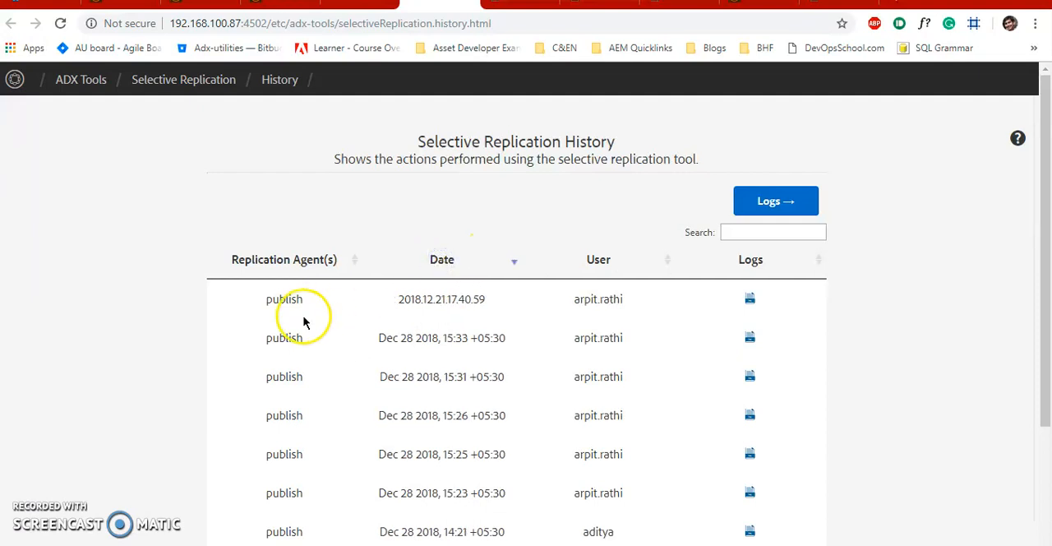
left_click_drag(573, 299, 636, 309)
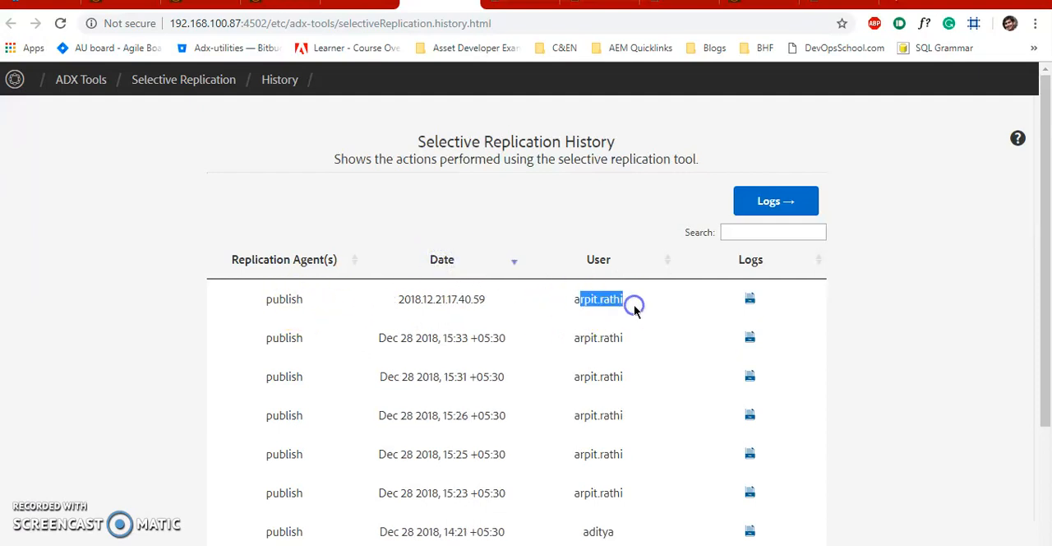
left_click(635, 306)
- Look through the logs of the 2018.12.21.17.40.59 history entry and return to the history
left_click(748, 300)
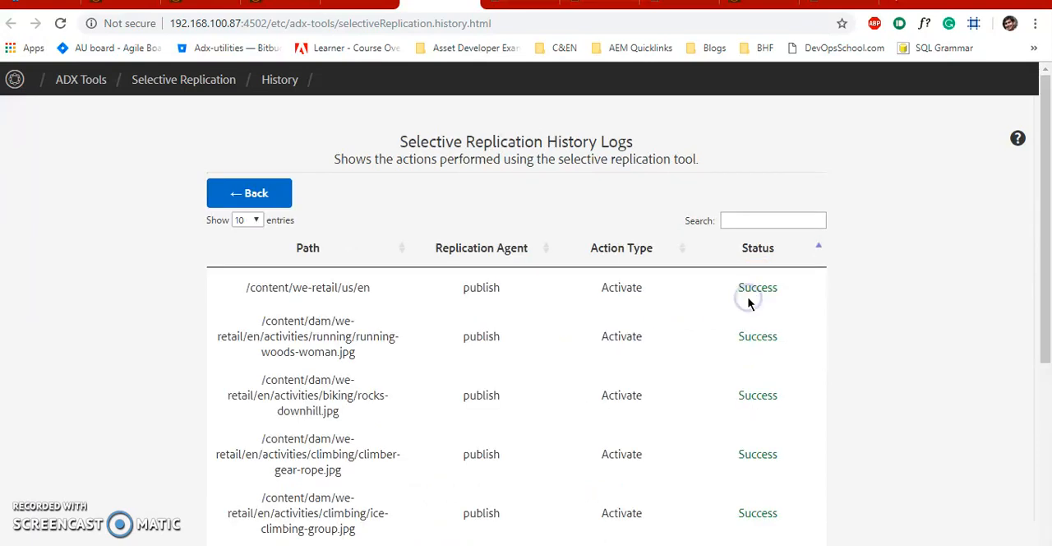
scroll(747, 301, "down", 5)
scroll(749, 301, "up", 5)
left_click(276, 201)
- View the logs of the Dec 28 2018, 15:33 and 15:31 history entries, returning to the history after each
scroll(519, 285, "down", 1)
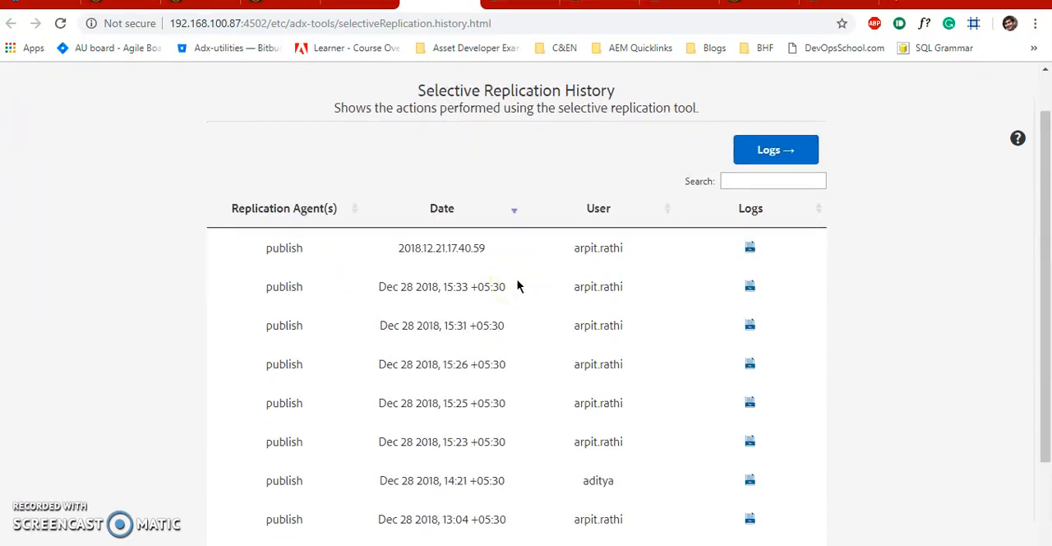
scroll(518, 286, "down", 1)
left_click(756, 215)
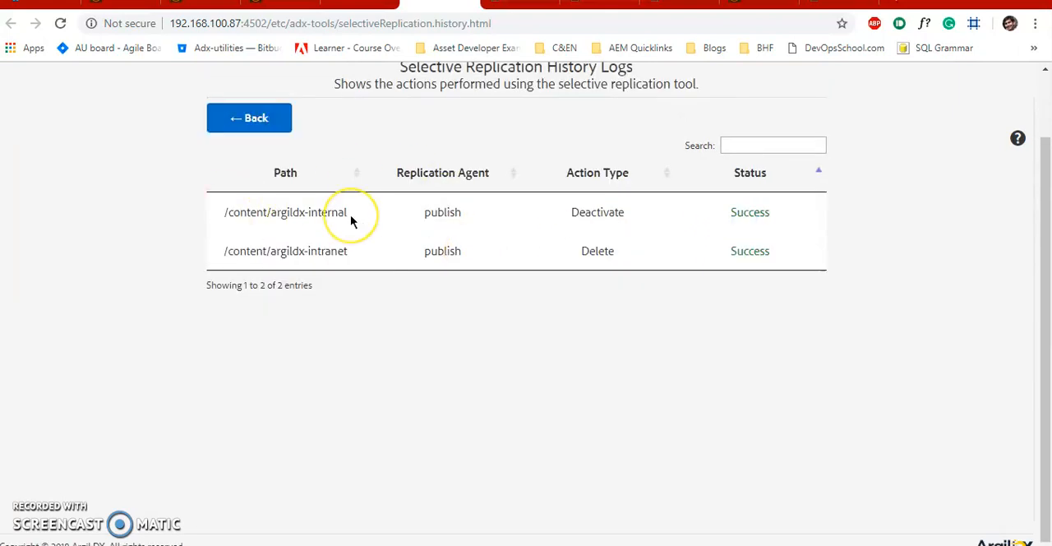
left_click(228, 125)
left_click(750, 258)
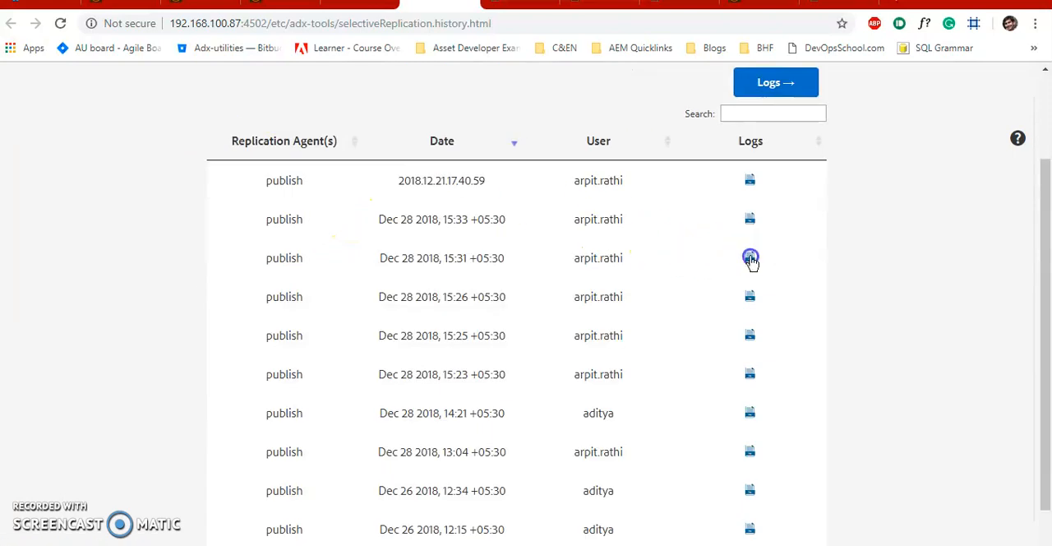
left_click(247, 125)
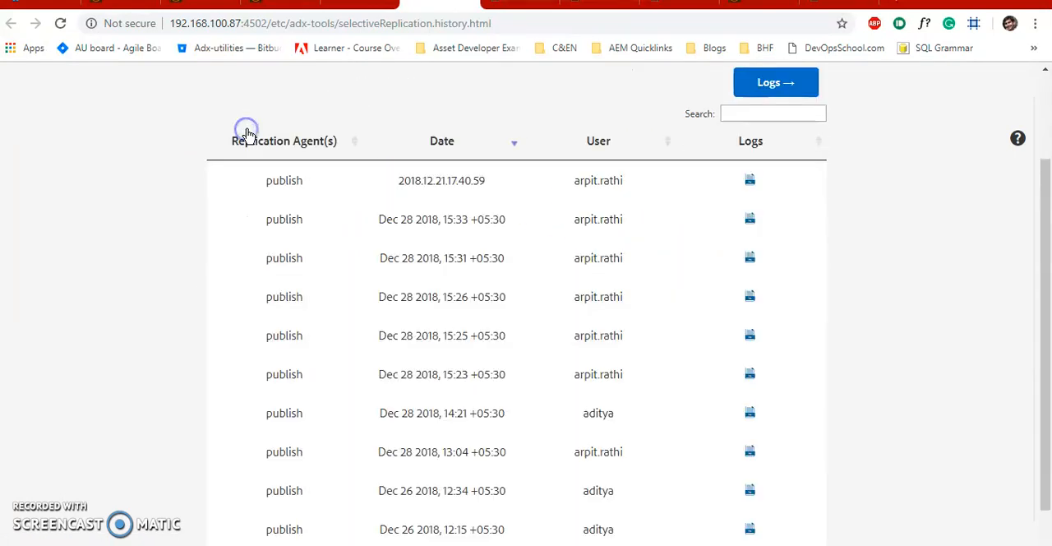
scroll(354, 171, "up", 3)
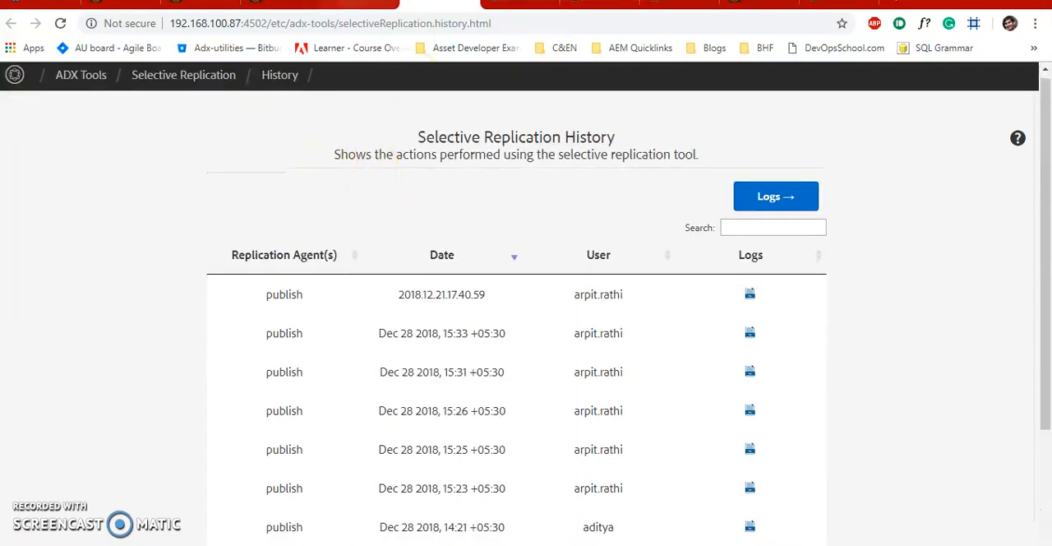
- Return to the Selective Replication tool's results and read the Introduction and How To Use sections of its help
left_click(361, 10)
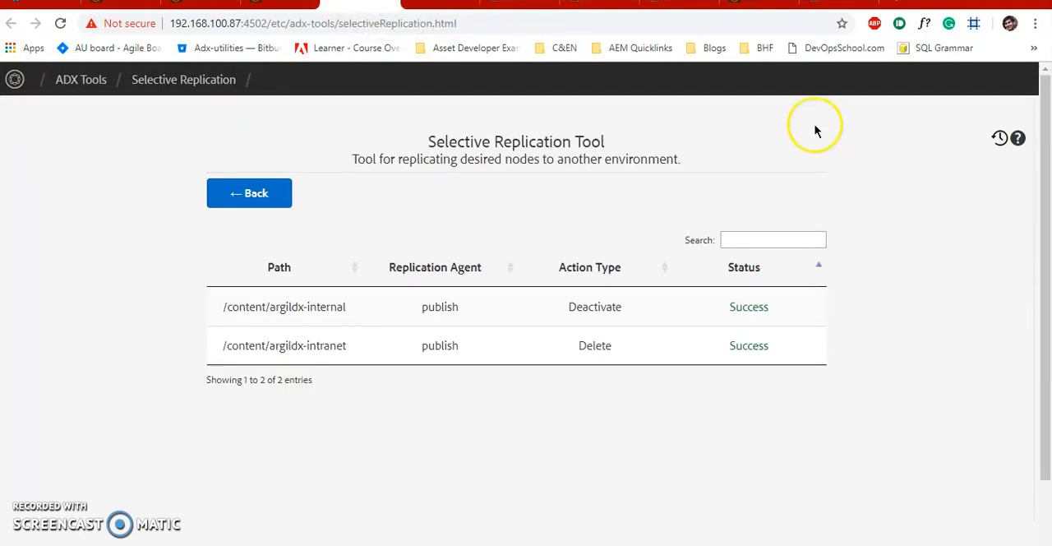
left_click(1019, 139)
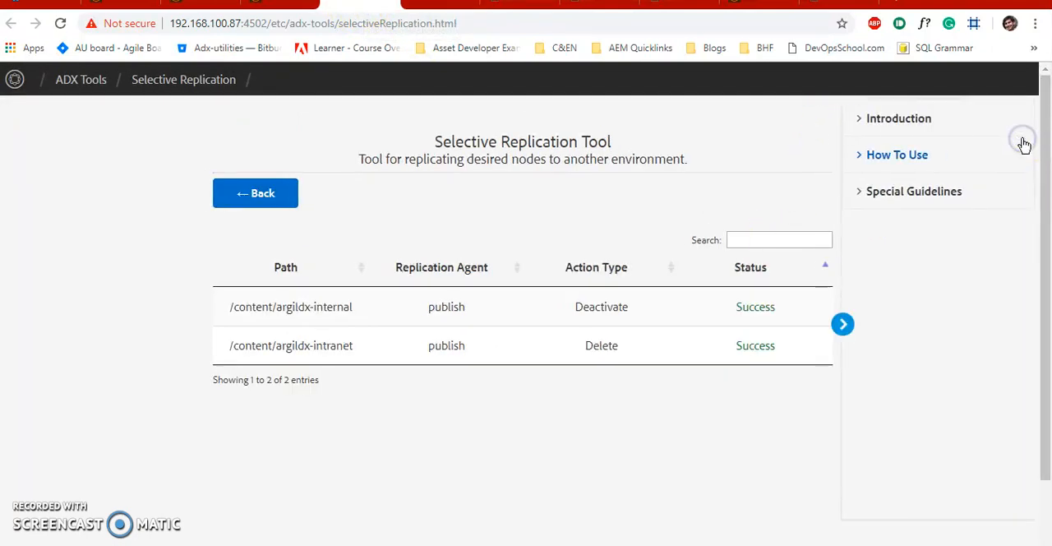
left_click(930, 122)
left_click(899, 222)
scroll(895, 224, "down", 3)
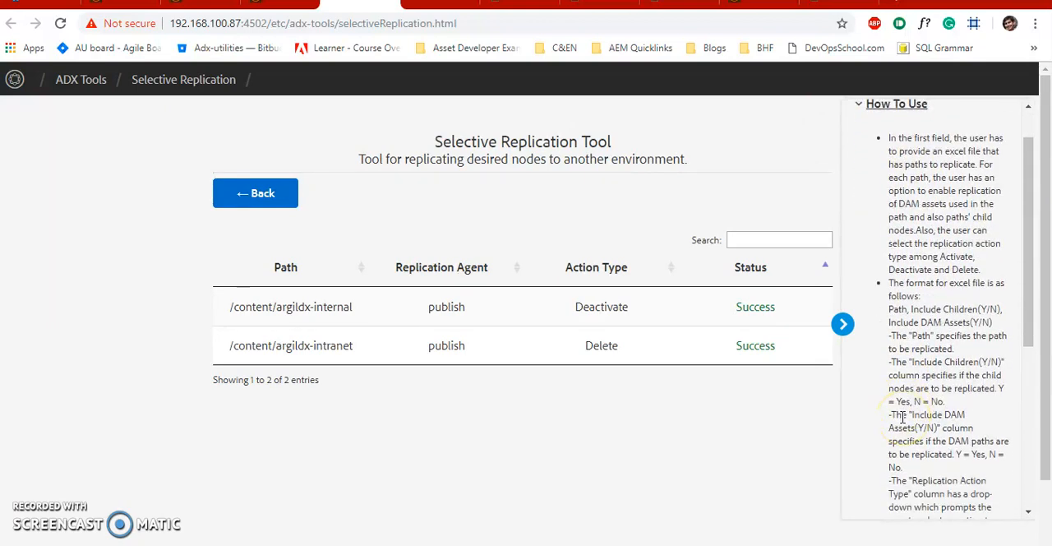
scroll(912, 420, "down", 4)
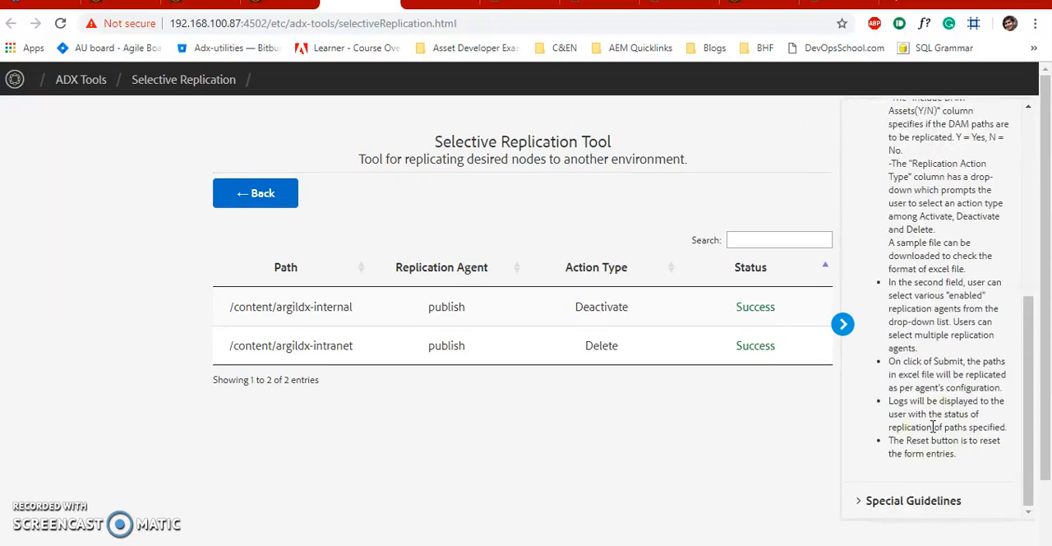
- Read the Special Guidelines section of the help and close the help
left_click(902, 501)
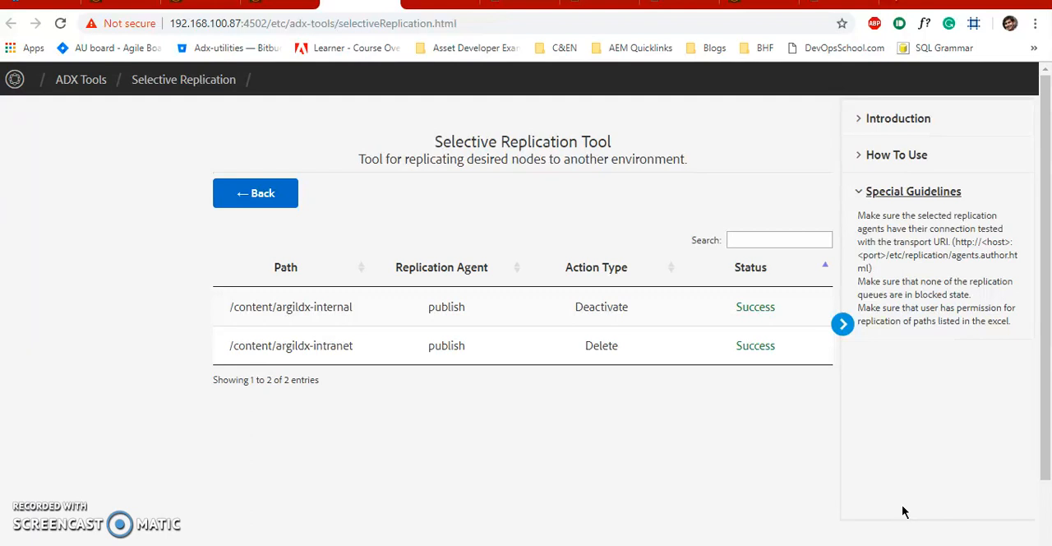
left_click(842, 323)
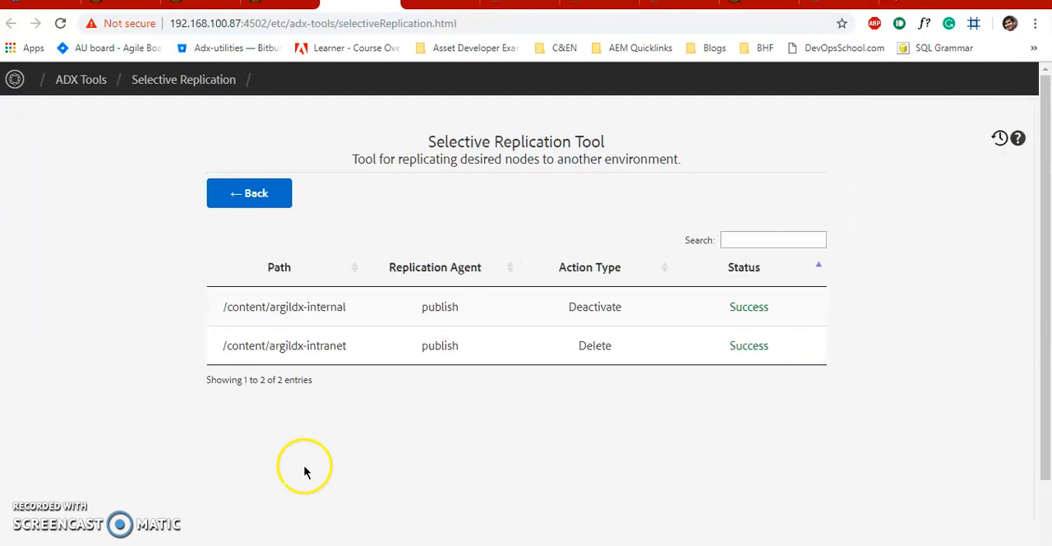
left_click(606, 462)
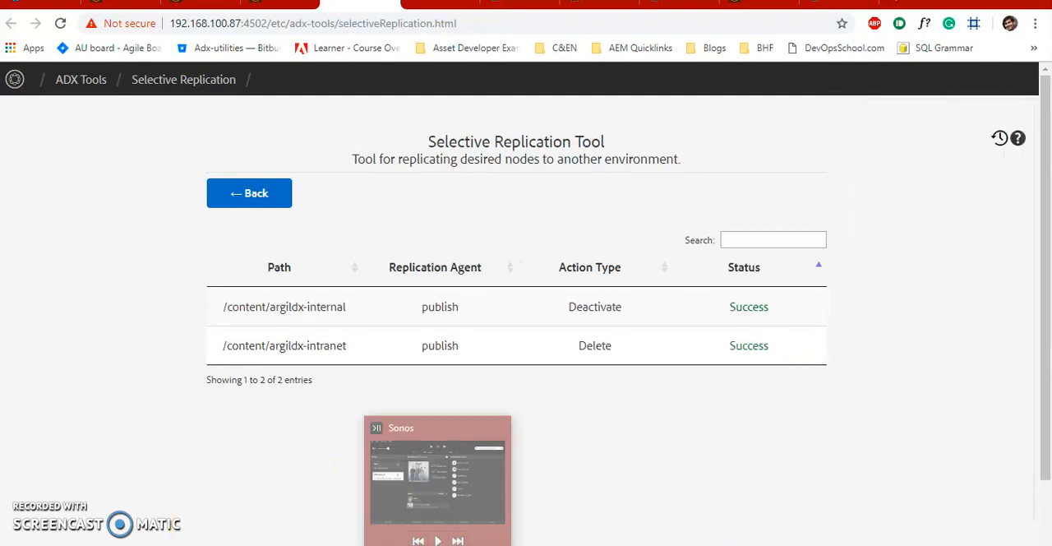